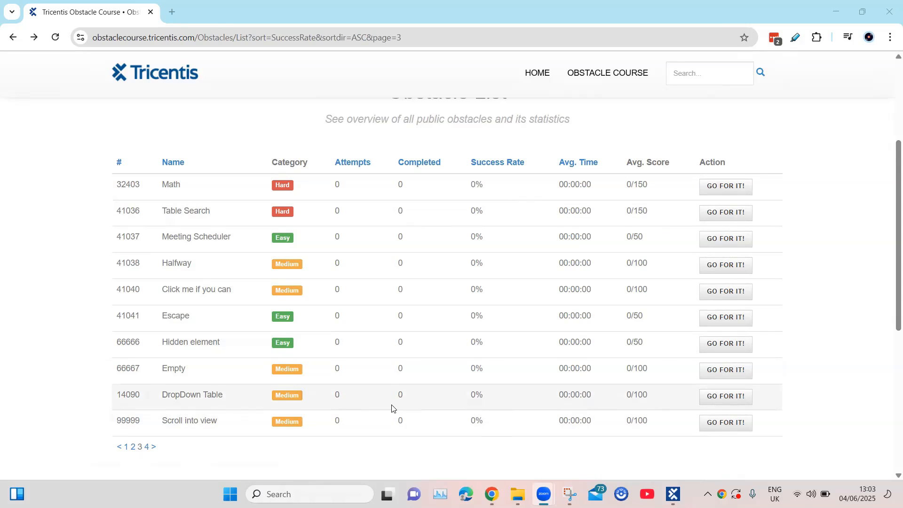
# Switch to Tosca Commander and open the Obstacle List module with its TABLE control expanded to the row and column level.
pyautogui.scroll(3, 433, 393)
pyautogui.scroll(-1, 326, 362)
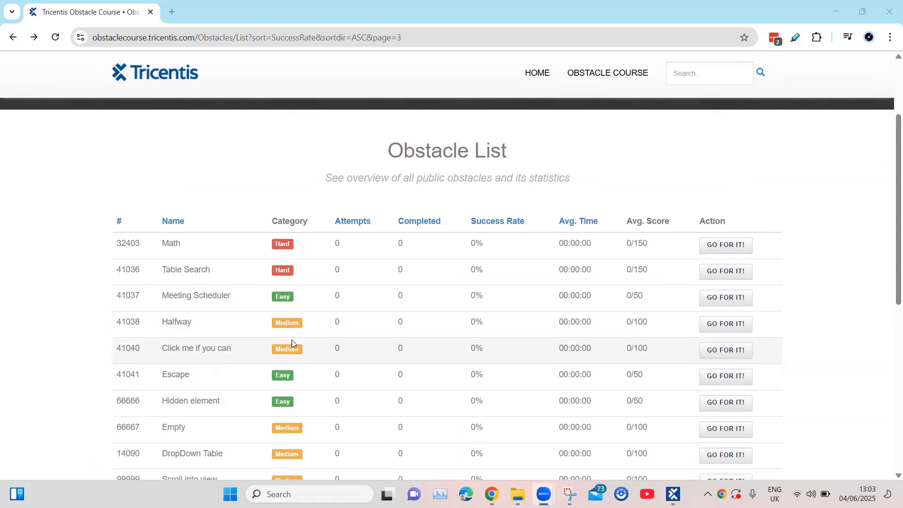
pyautogui.scroll(-1, 508, 401)
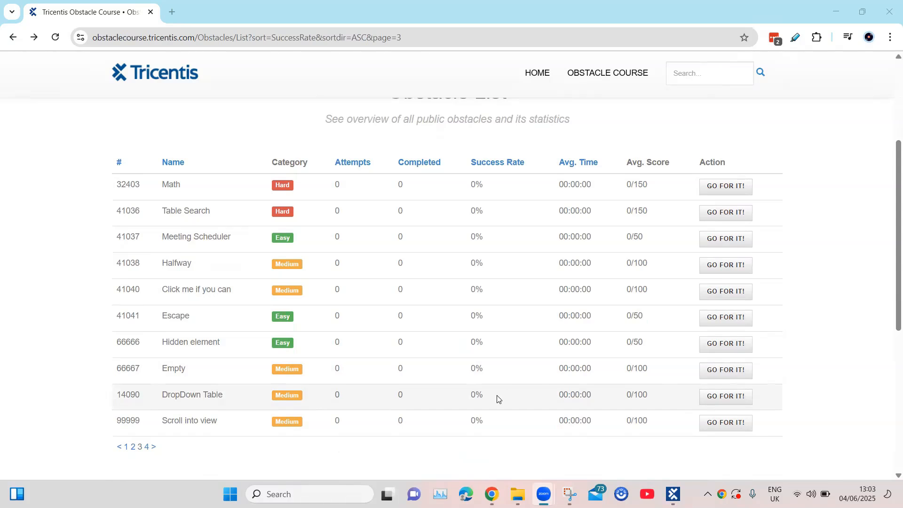
pyautogui.click(673, 494)
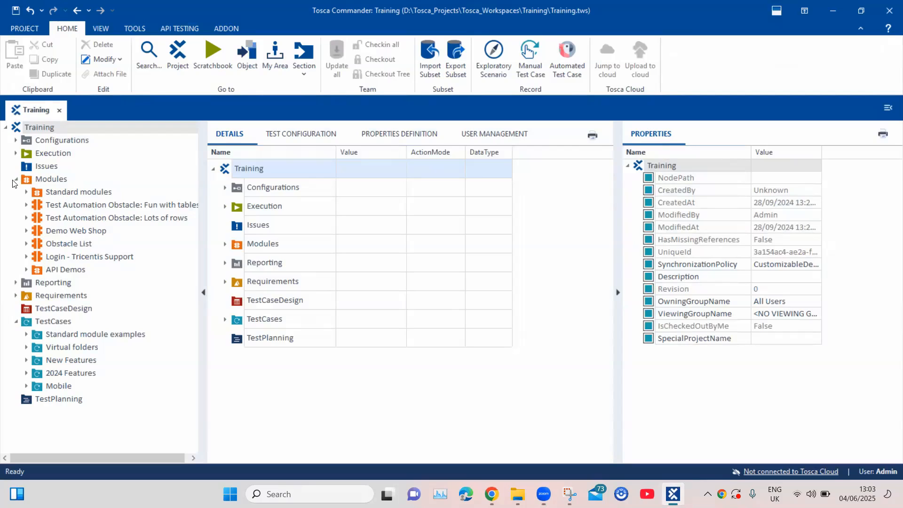
pyautogui.click(33, 244)
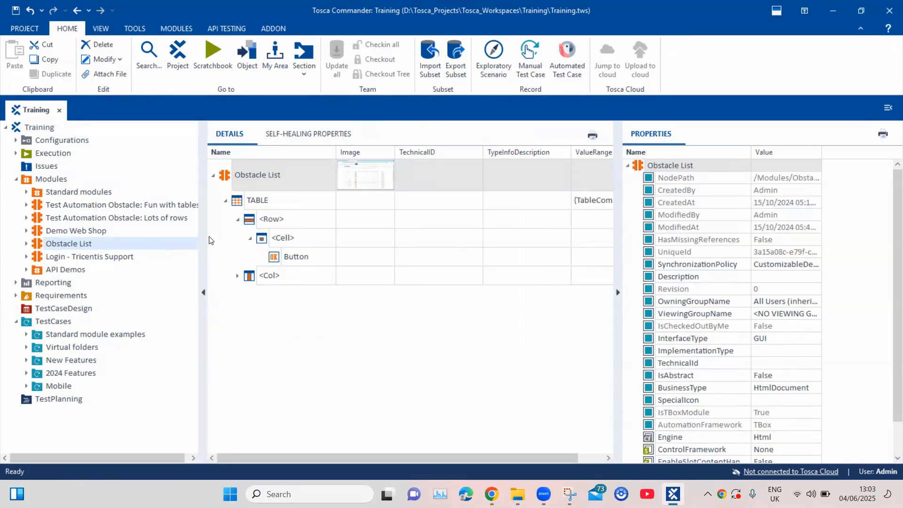
pyautogui.click(226, 200)
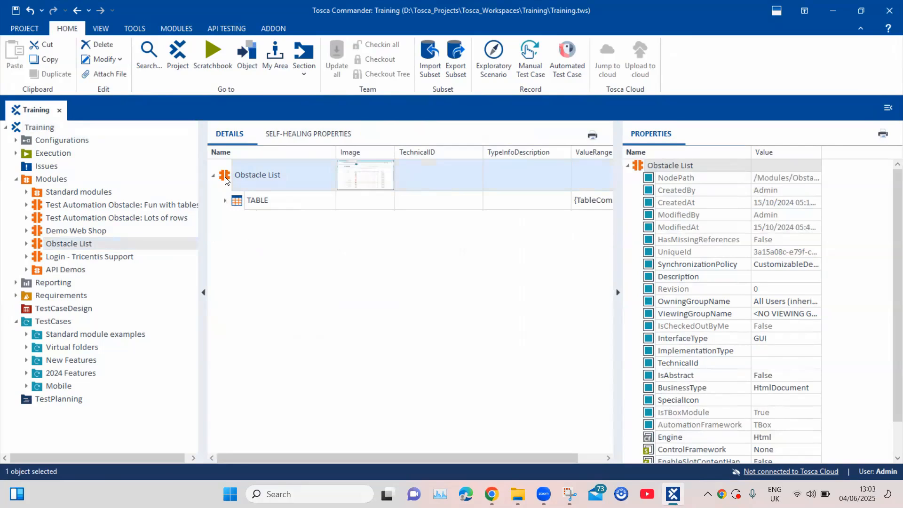
pyautogui.click(225, 201)
pyautogui.click(238, 220)
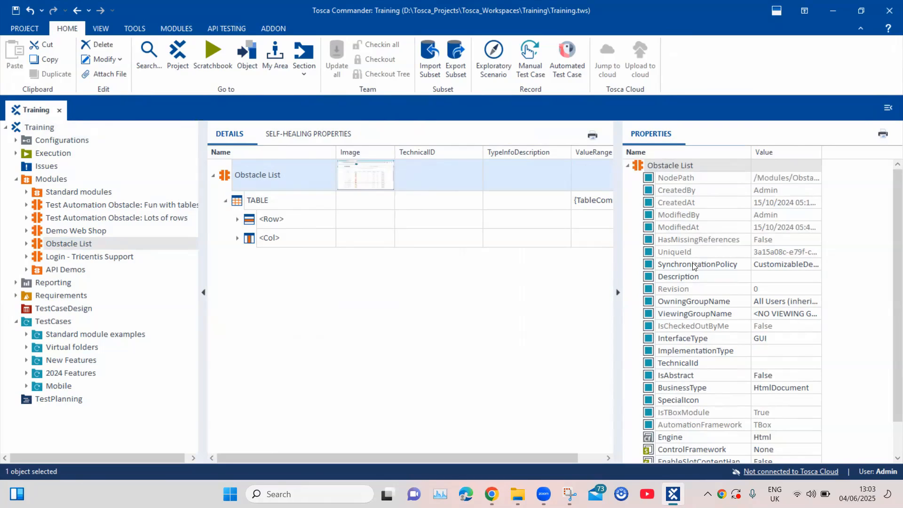
# Examine the TABLE control's HeaderRow steering parameter and Tag property.
pyautogui.click(249, 200)
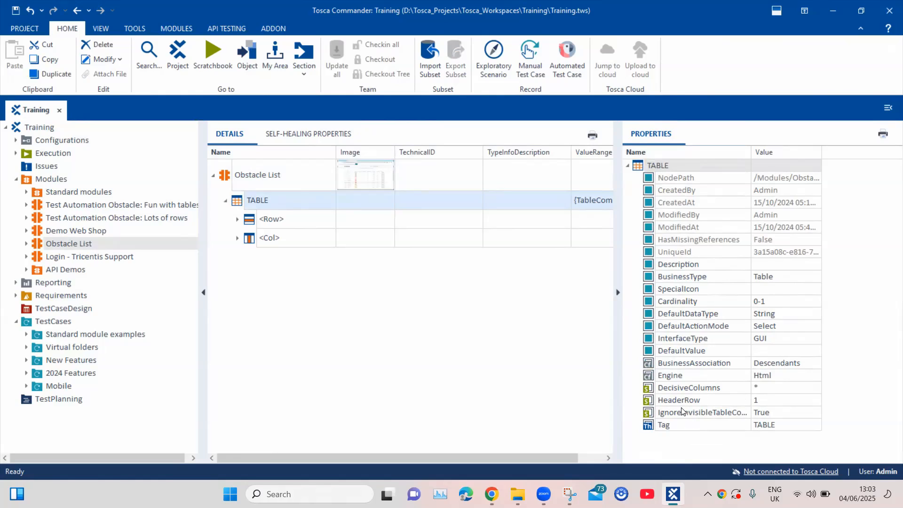
pyautogui.click(769, 406)
pyautogui.click(765, 400)
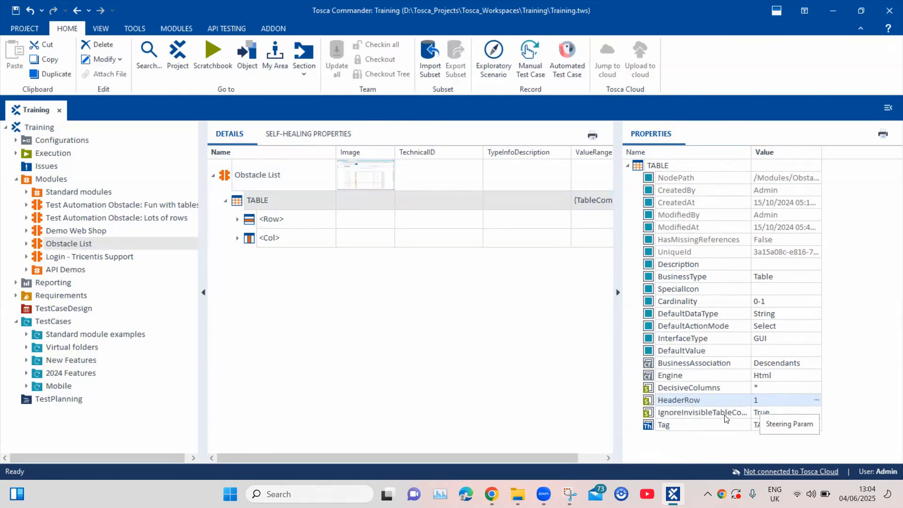
pyautogui.click(664, 426)
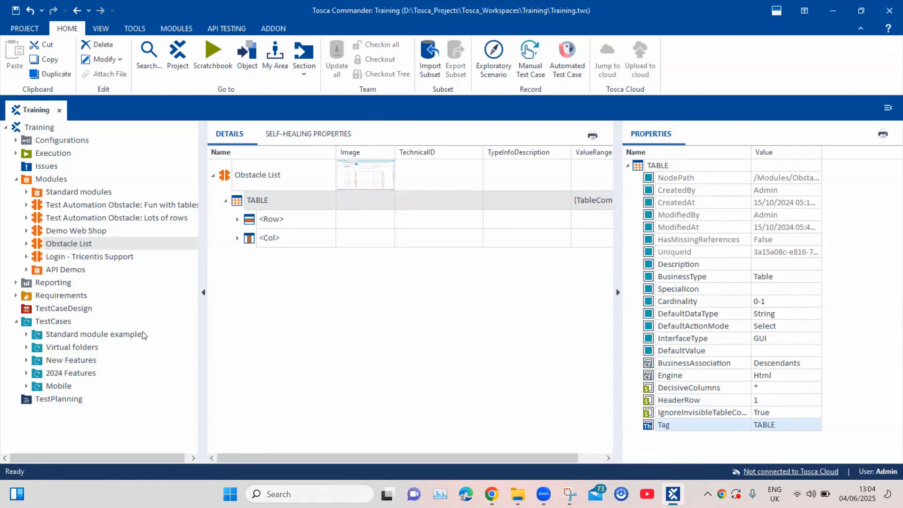
# Create a folder named "Steer Tables" under TestCases.
pyautogui.rightClick(54, 318)
pyautogui.click(83, 79)
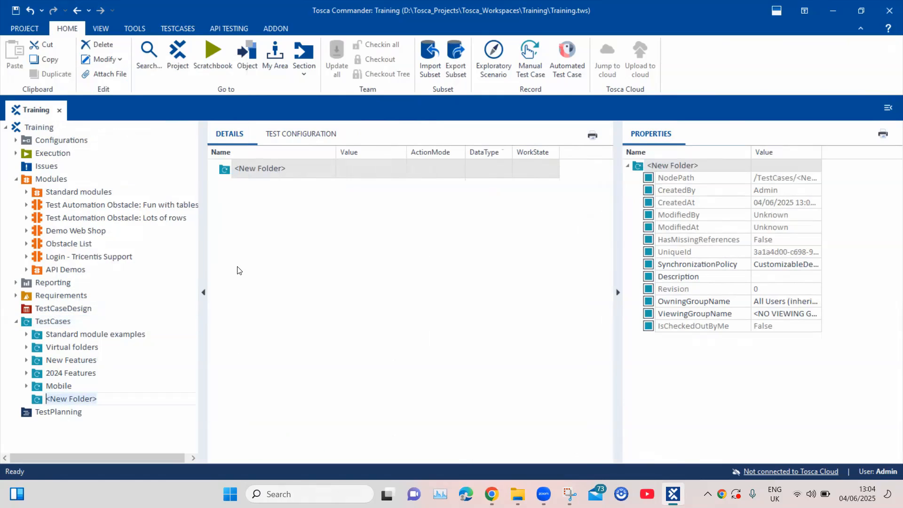
pyautogui.write('S')
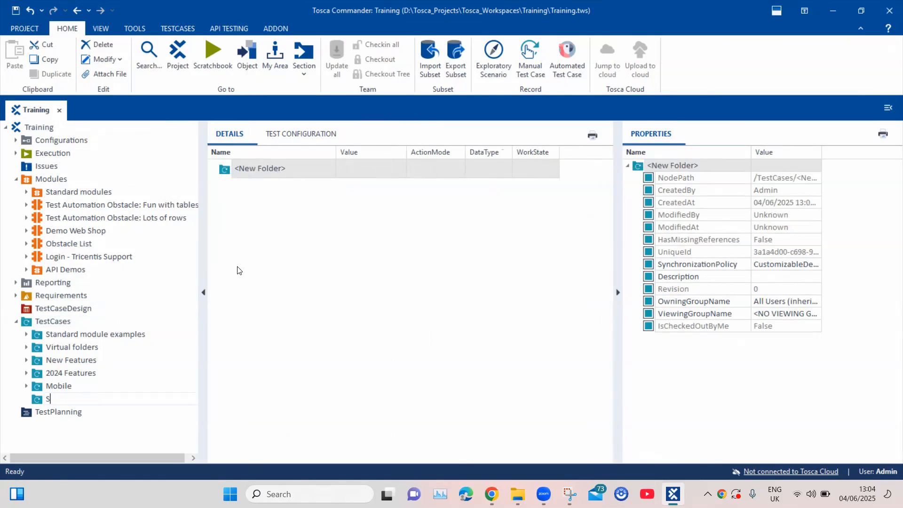
pyautogui.write('teer Tables')
pyautogui.press('Return')
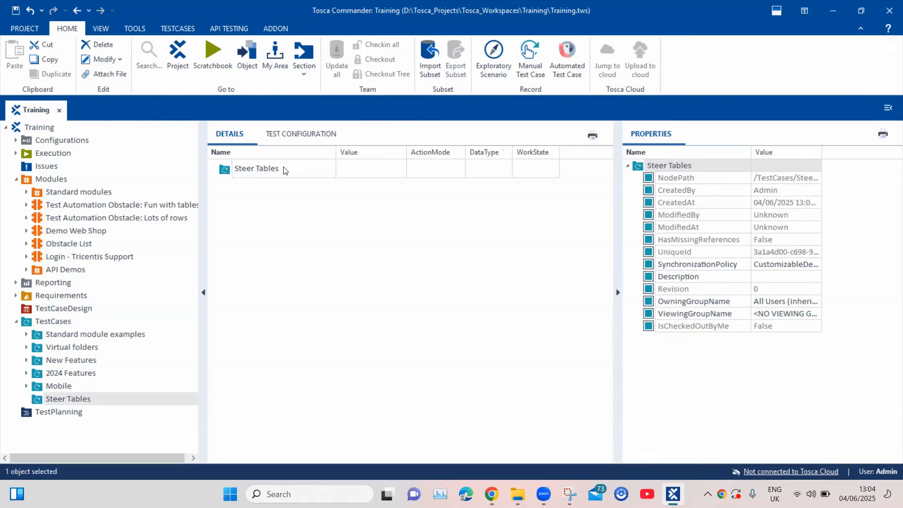
# Create a test case named "Table Steering" in the Steer Tables folder.
pyautogui.rightClick(229, 170)
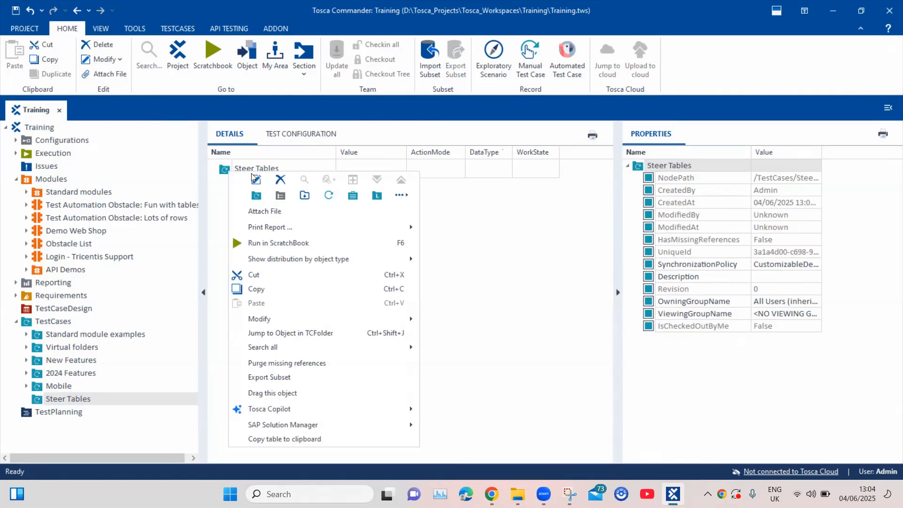
pyautogui.click(335, 193)
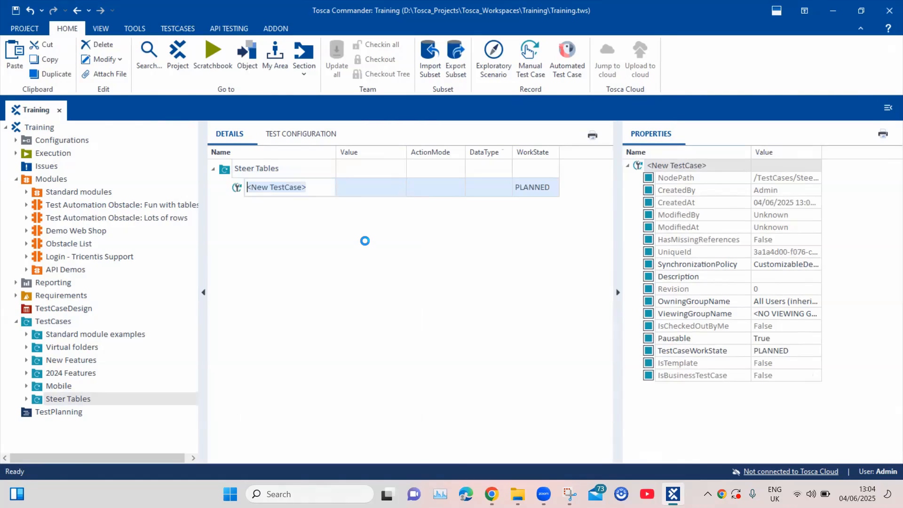
pyautogui.press('BackSpace')
pyautogui.write('Ta')
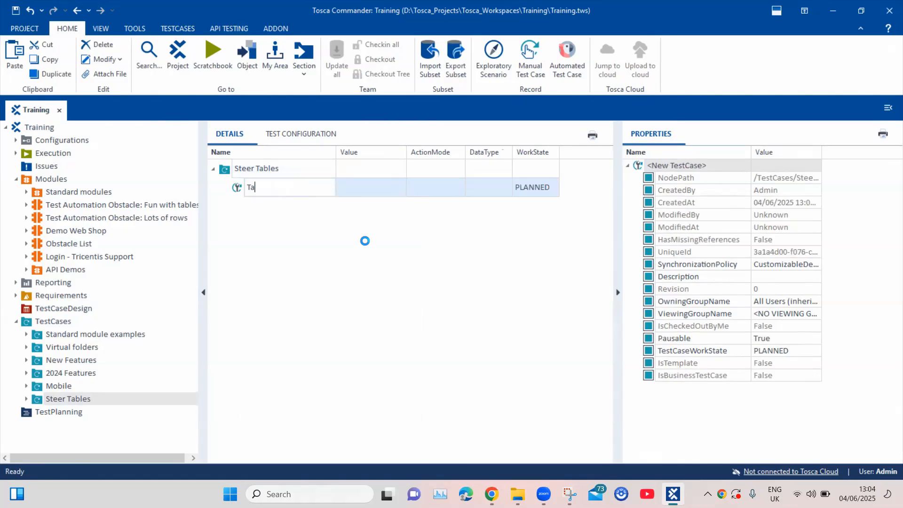
pyautogui.write('ble Steering')
pyautogui.click(349, 244)
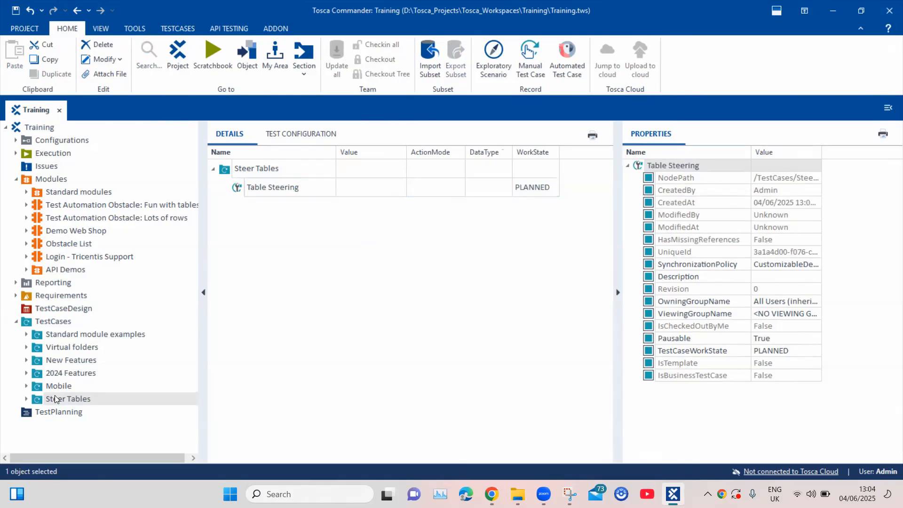
# Add the Obstacle List module as a test step to the Table Steering test case.
pyautogui.doubleClick(92, 404)
pyautogui.click(77, 412)
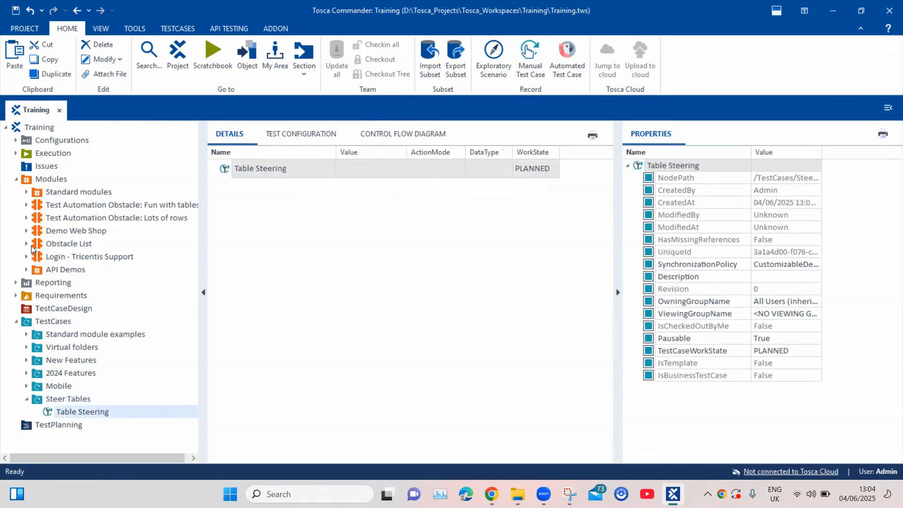
pyautogui.moveTo(54, 245); pyautogui.dragTo(252, 177)
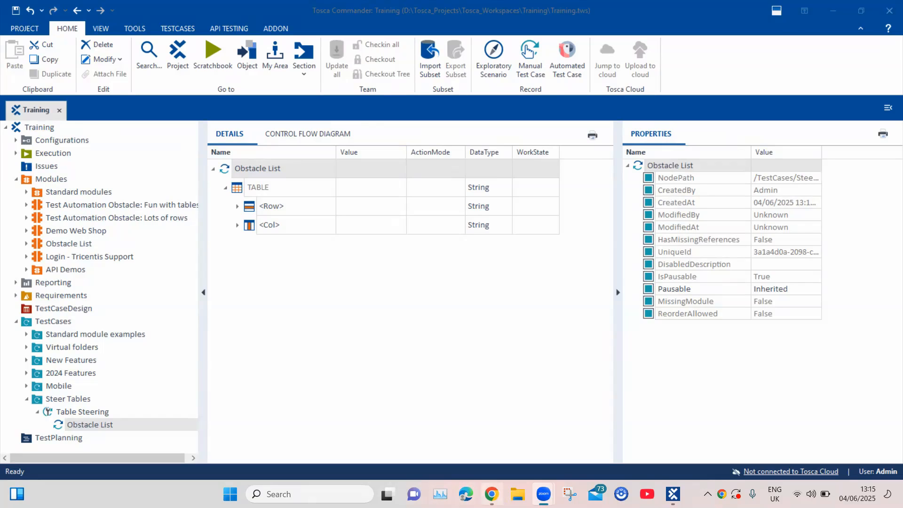
# Switch to Chrome, highlight the name in the obstacle table's third row, and return to Tosca Commander.
pyautogui.click(491, 494)
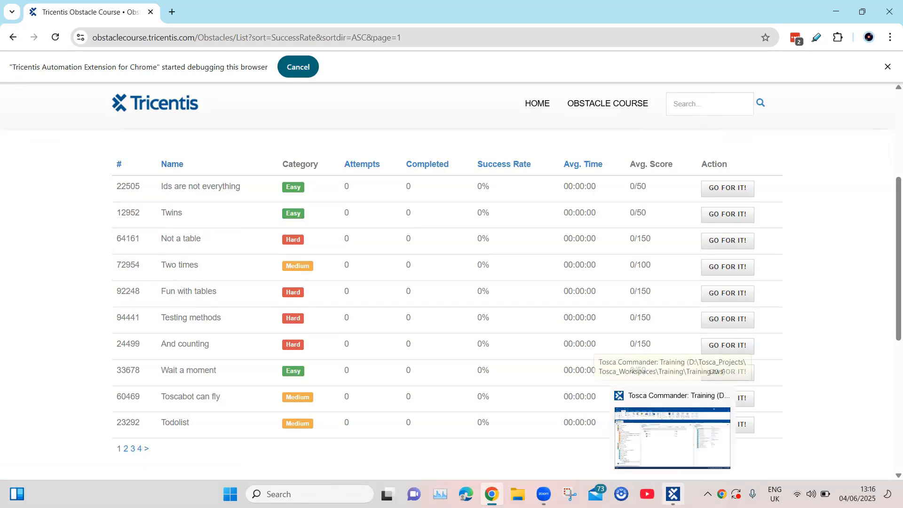
pyautogui.moveTo(162, 249); pyautogui.dragTo(200, 245)
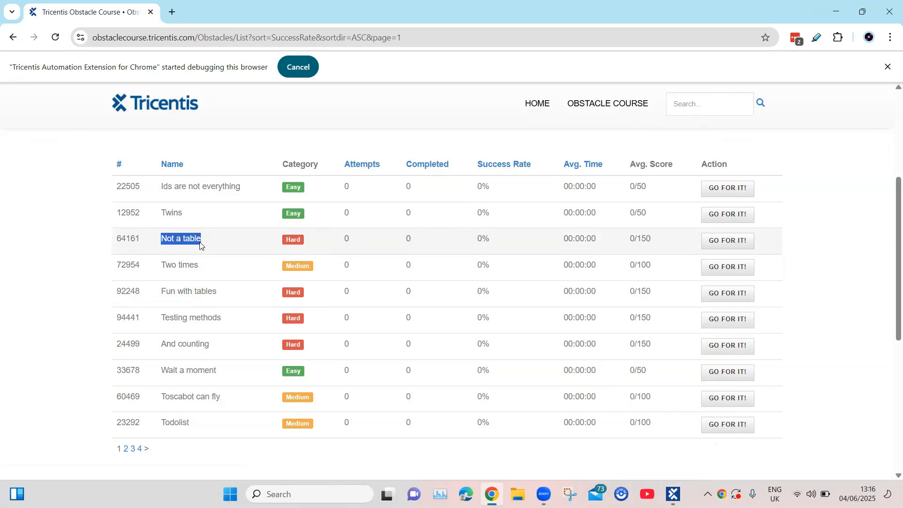
pyautogui.click(673, 494)
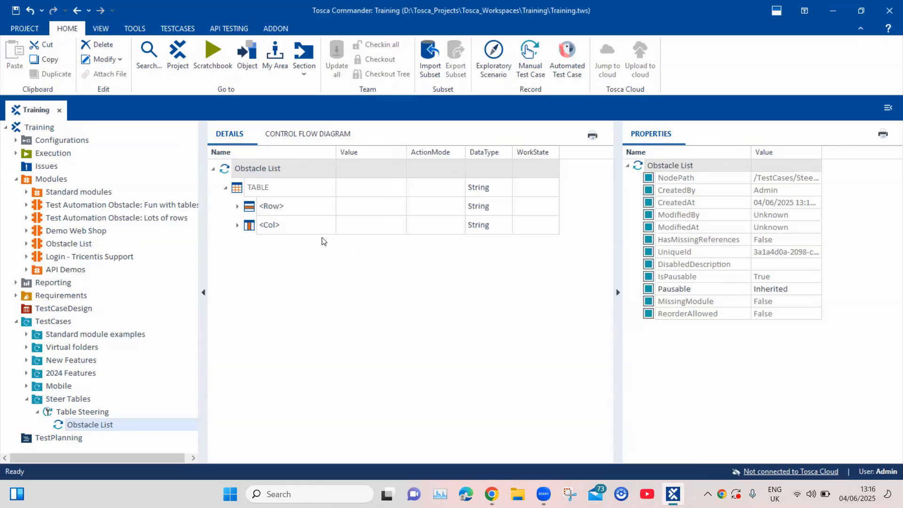
# Set the first row of the Obstacle List test step's TABLE to the explicit name $3.
pyautogui.click(305, 210)
pyautogui.click(319, 209)
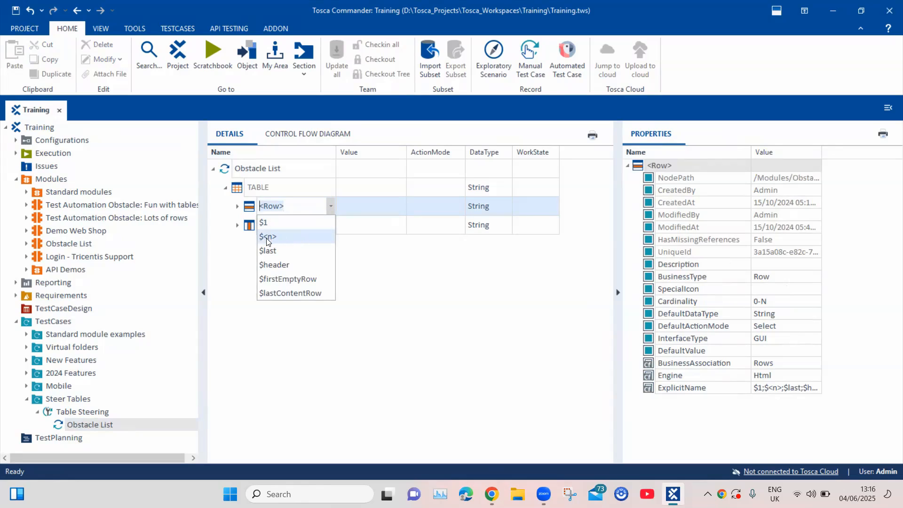
pyautogui.click(270, 237)
pyautogui.click(292, 207)
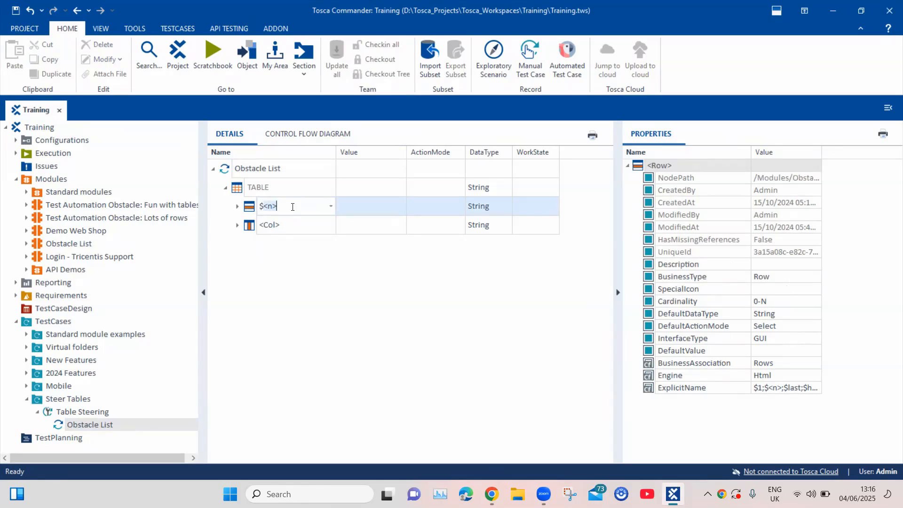
pyautogui.write('3')
pyautogui.press('Return')
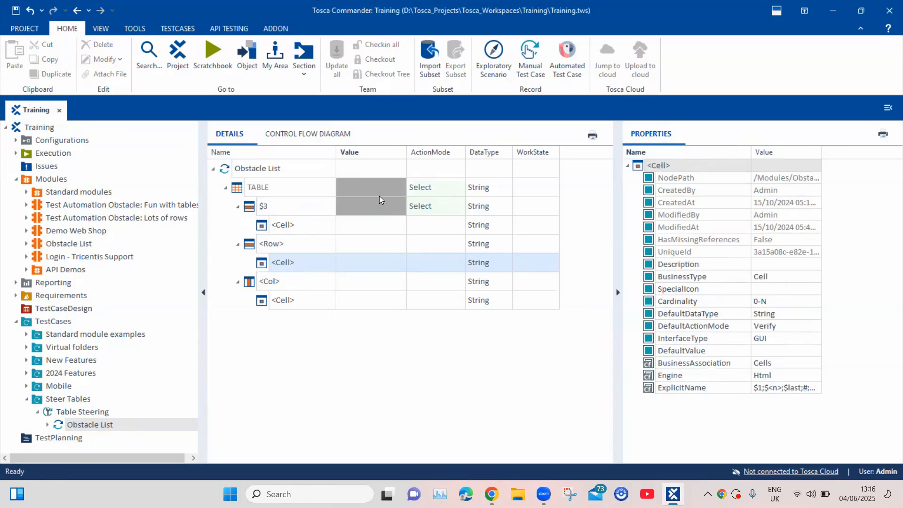
# Set the cell under row $3 to the Name column and enter "Not a table" as the value to verify.
pyautogui.click(327, 230)
pyautogui.click(332, 228)
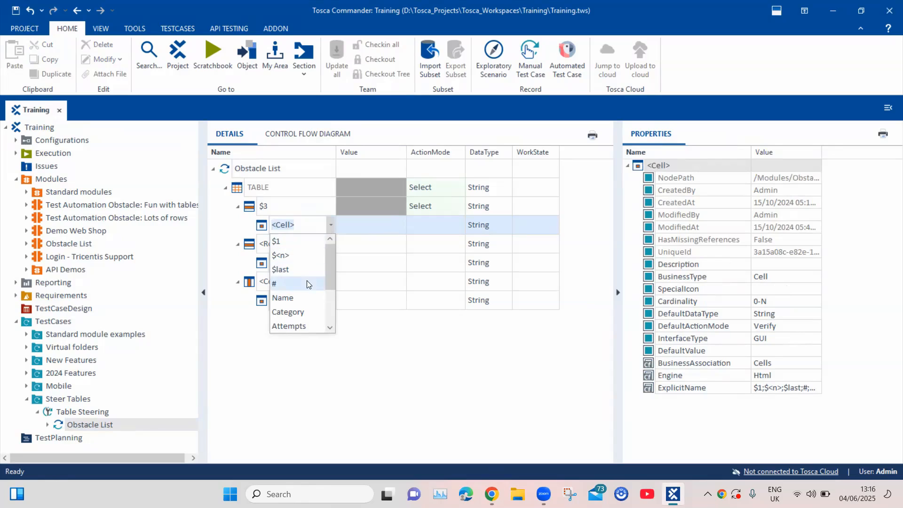
pyautogui.click(288, 299)
pyautogui.click(379, 221)
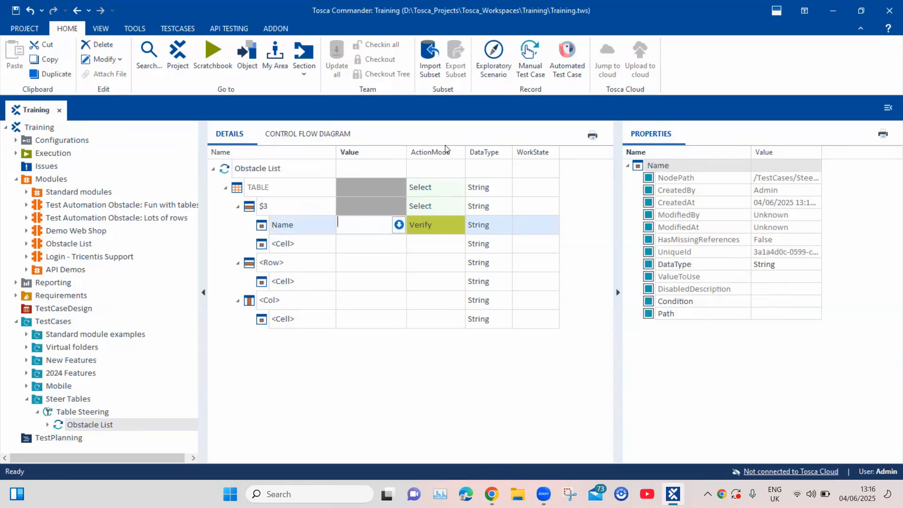
pyautogui.click(618, 292)
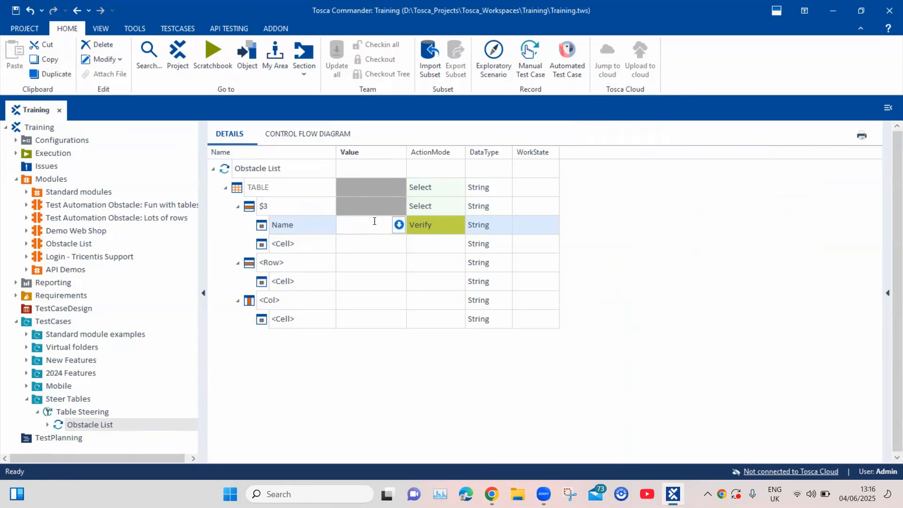
pyautogui.write('Not a table')
pyautogui.click(645, 277)
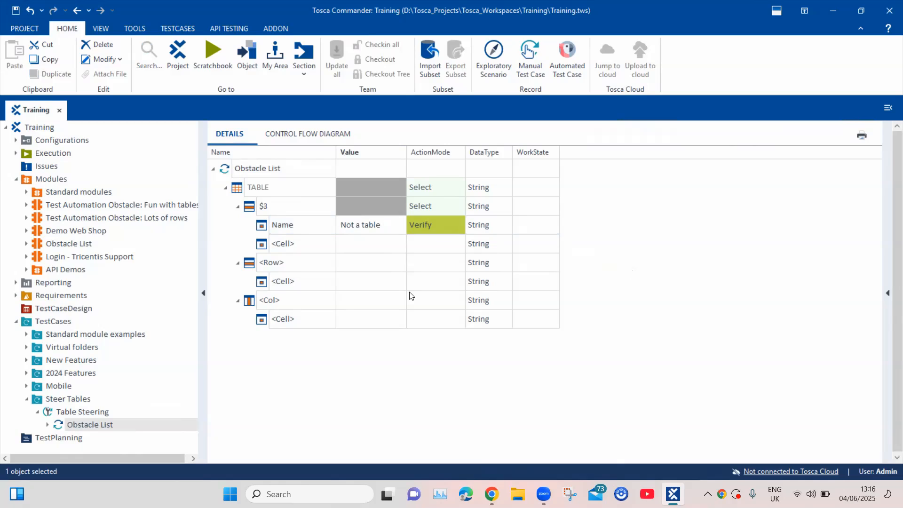
# Run the Obstacle List test step in ScratchBook and expand its results down to the Name cell.
pyautogui.rightClick(266, 175)
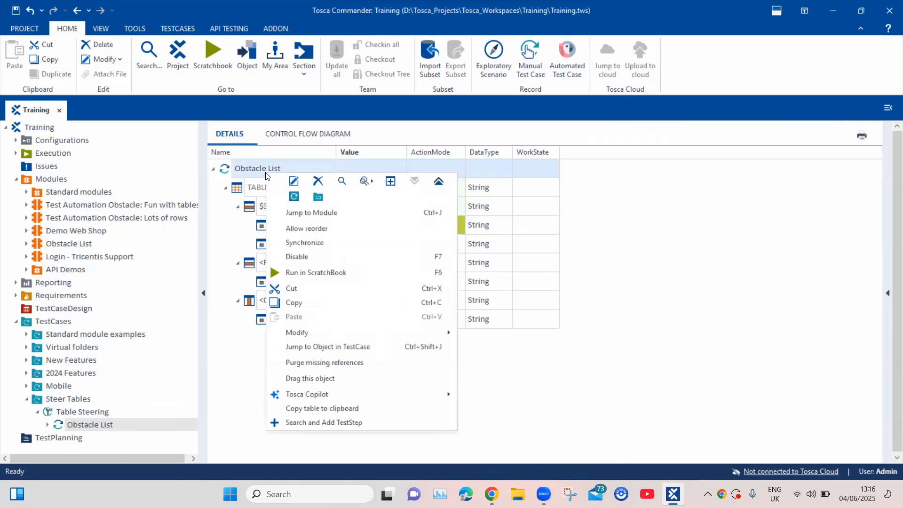
pyautogui.click(330, 279)
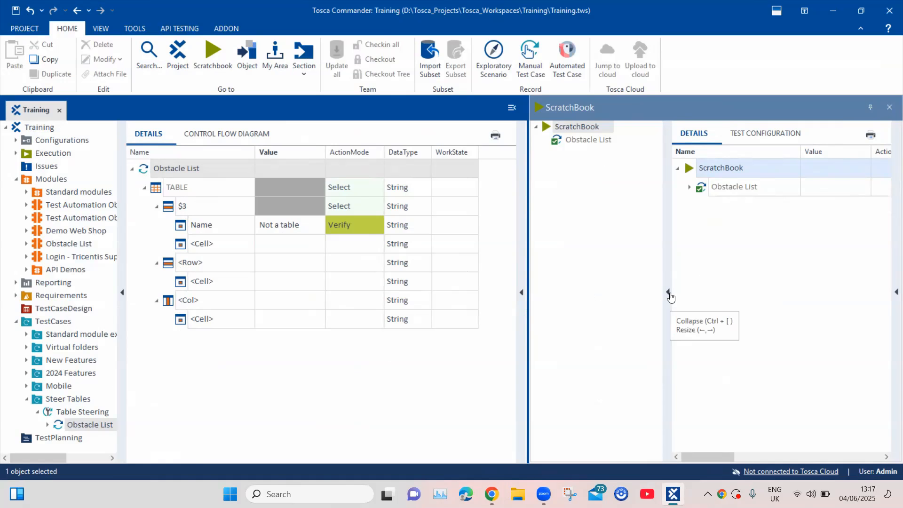
pyautogui.click(671, 292)
pyautogui.click(558, 188)
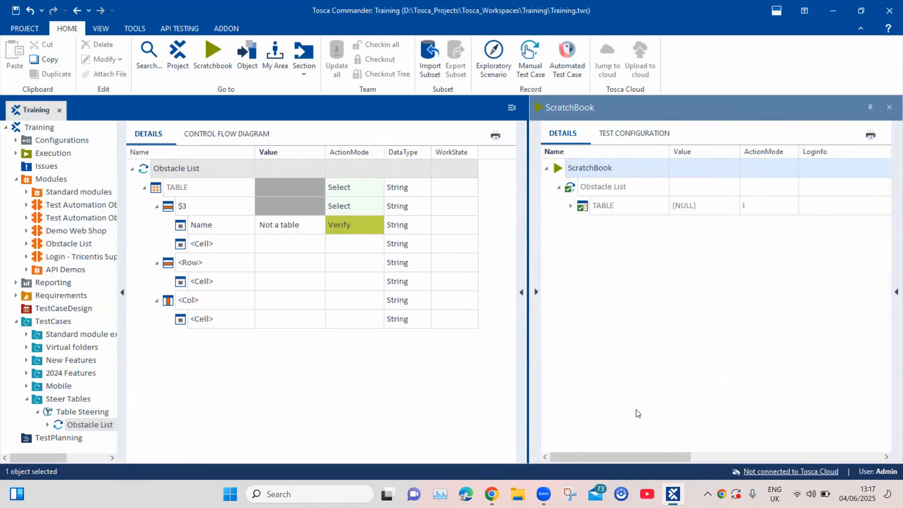
pyautogui.click(571, 206)
pyautogui.click(583, 224)
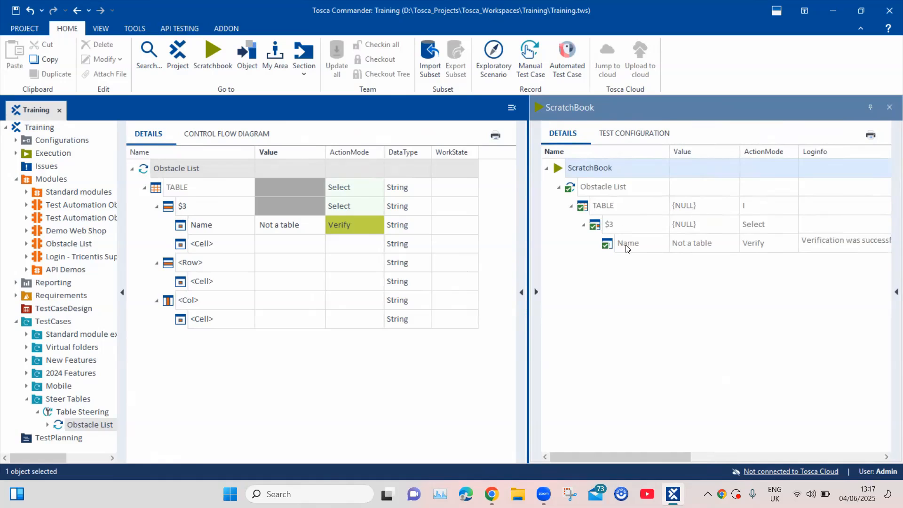
# Inspect the ScratchBook results for row $3 and the log information of its Name verification.
pyautogui.click(607, 230)
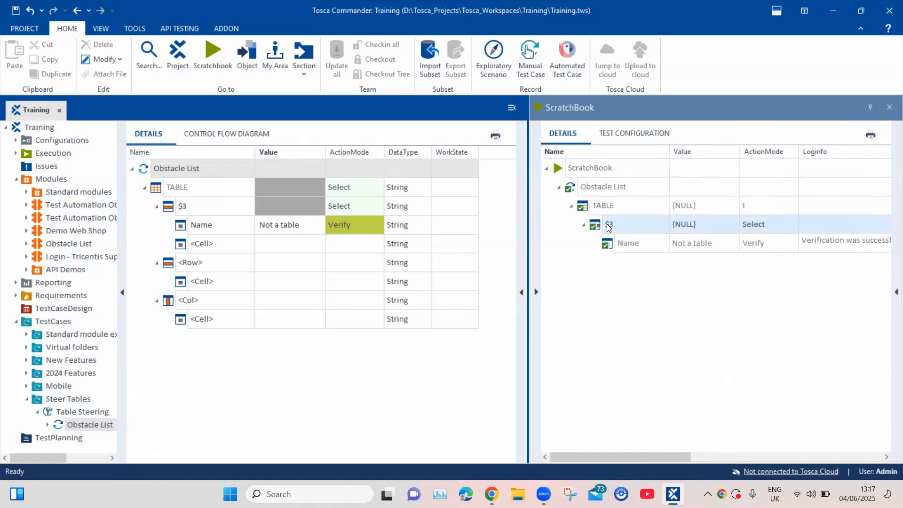
pyautogui.click(634, 247)
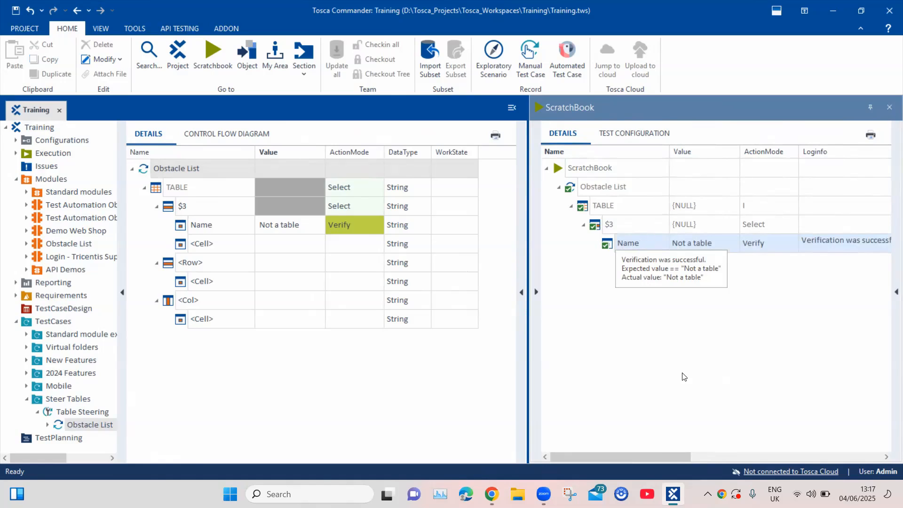
pyautogui.moveTo(663, 456); pyautogui.dragTo(716, 455)
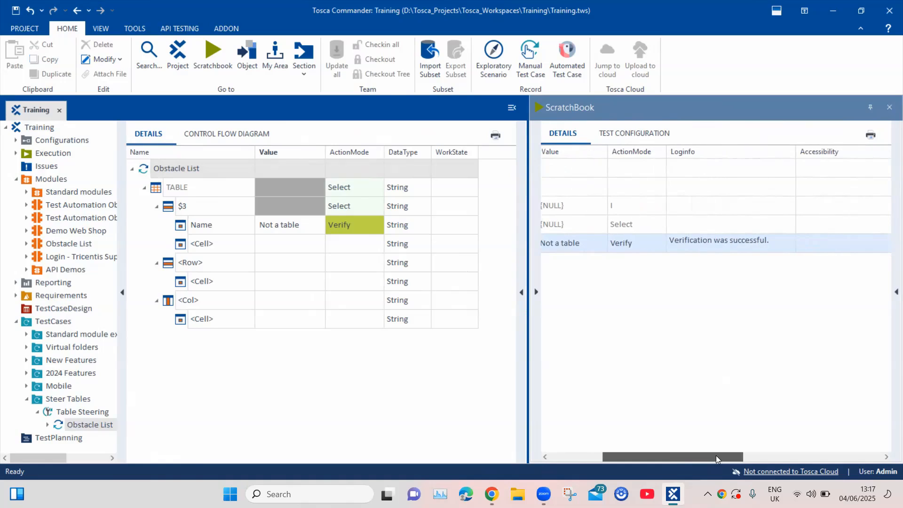
# Read the full log information of the Name verification, including expected and actual values, and close ScratchBook.
pyautogui.click(741, 249)
pyautogui.click(788, 243)
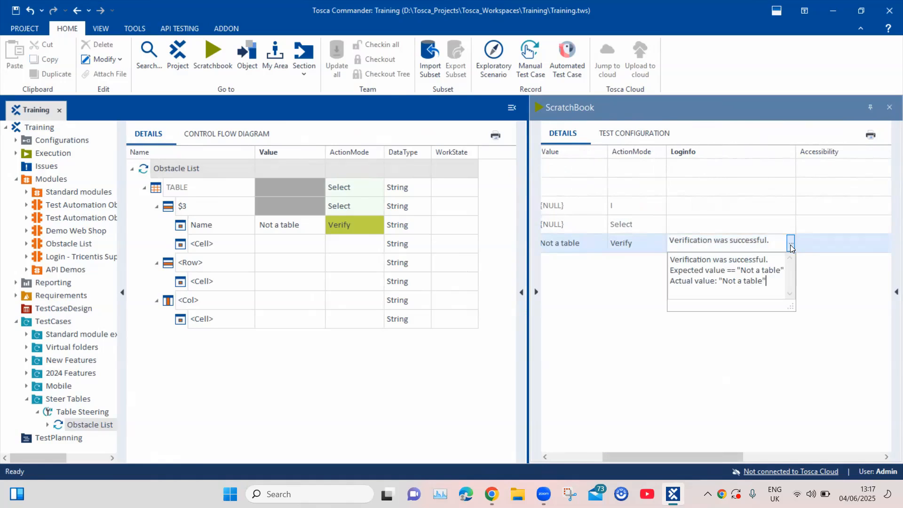
pyautogui.moveTo(762, 282); pyautogui.dragTo(670, 258)
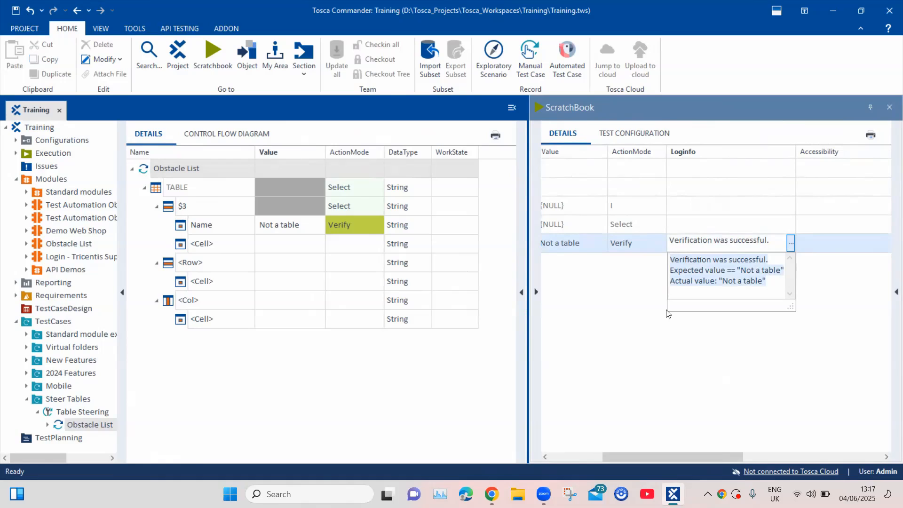
pyautogui.click(889, 107)
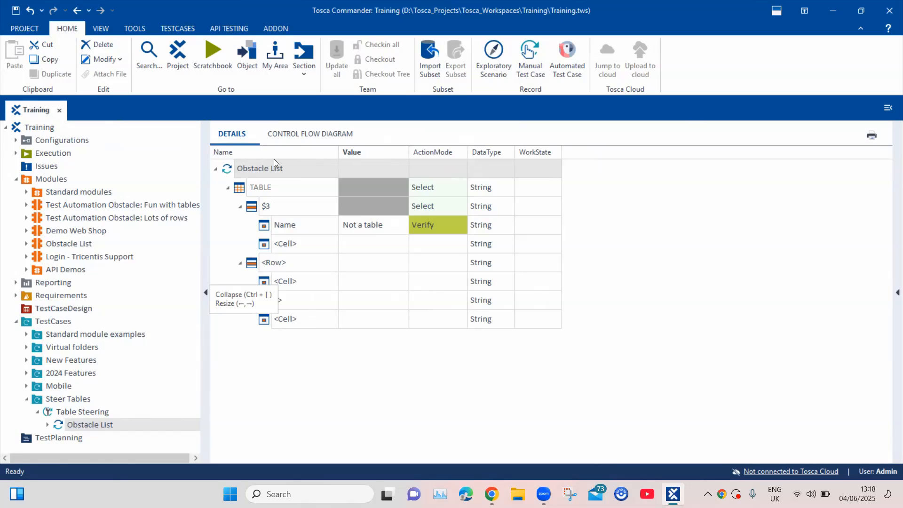
# Rename the Obstacle List test step to "Fixed Position".
pyautogui.click(289, 169)
pyautogui.click(254, 169)
pyautogui.moveTo(281, 169); pyautogui.dragTo(238, 171)
pyautogui.write('F')
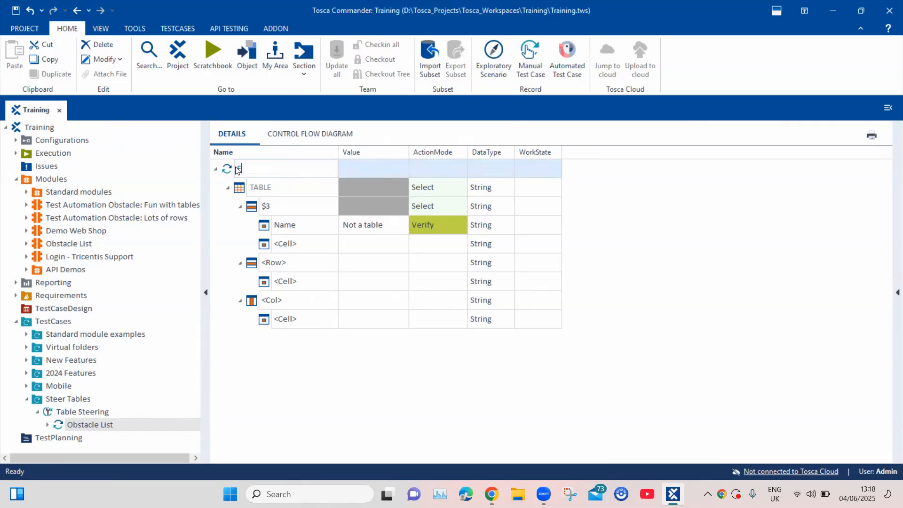
pyautogui.write('ixed Position')
pyautogui.press('Return')
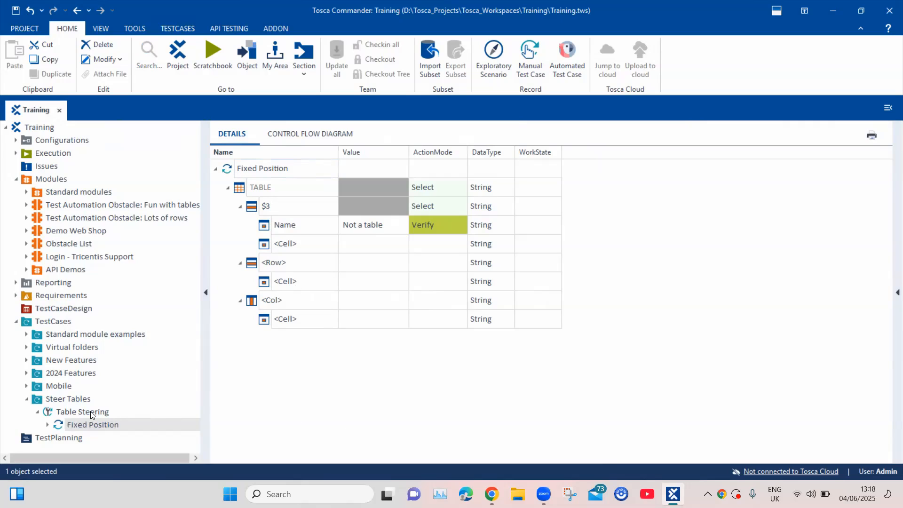
# Add the Obstacle List module to the Table Steering test case as a new test step after Fixed Position.
pyautogui.rightClick(91, 411)
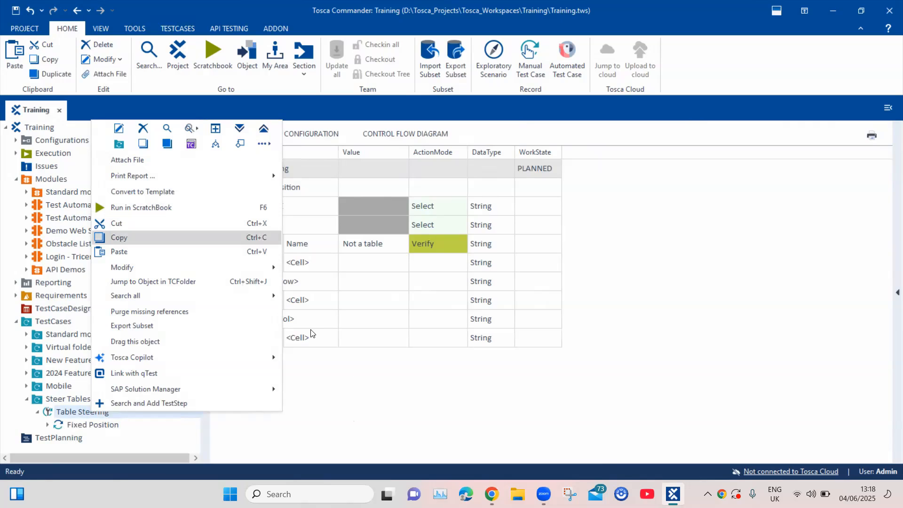
pyautogui.click(345, 368)
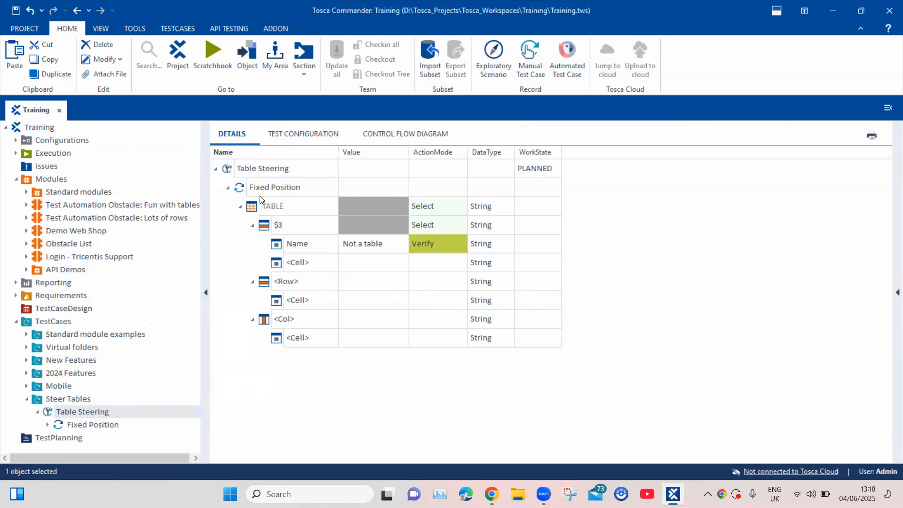
pyautogui.click(228, 189)
pyautogui.moveTo(72, 246); pyautogui.dragTo(254, 170)
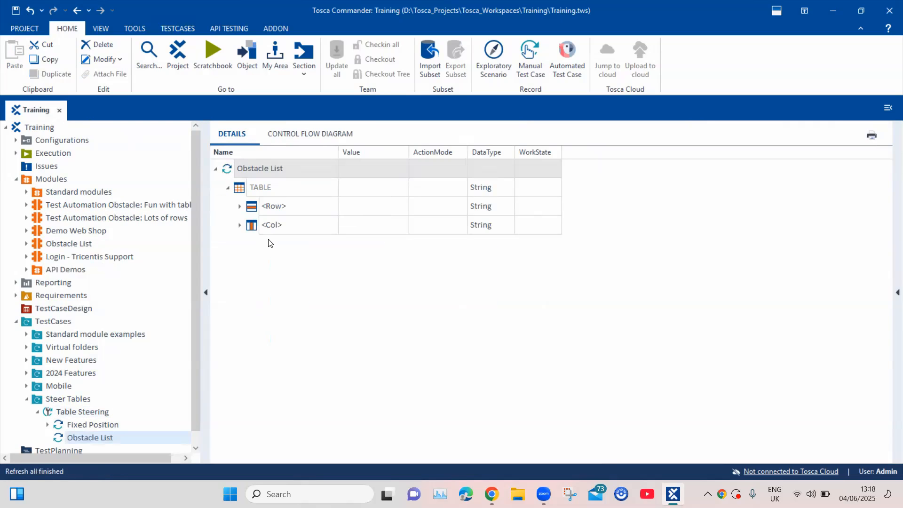
# Rename the new Obstacle List test step to "Specific Cell Values".
pyautogui.click(282, 169)
pyautogui.moveTo(297, 168); pyautogui.dragTo(238, 167)
pyautogui.write('Specific Ce')
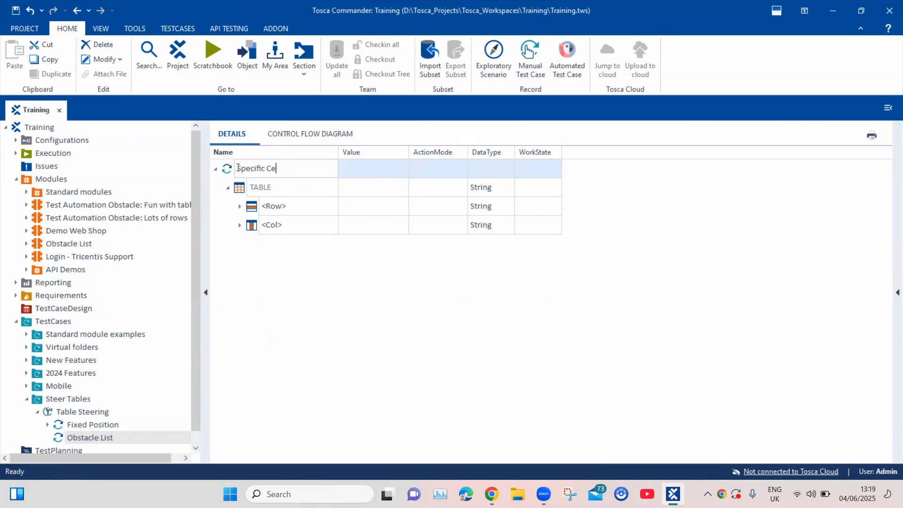
pyautogui.write('ll Values')
pyautogui.press('Return')
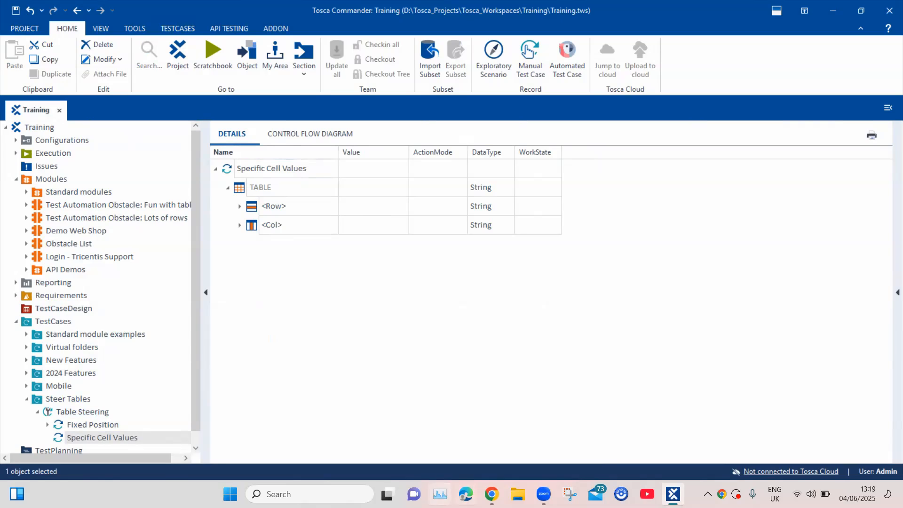
# Switch to Chrome and examine the name and category in the "Fun with tables" row of the obstacle list.
pyautogui.click(491, 494)
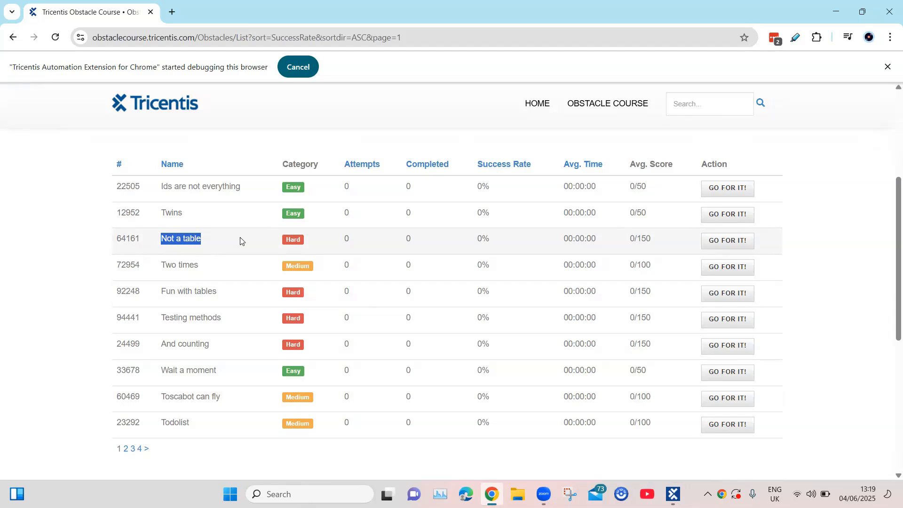
pyautogui.click(219, 240)
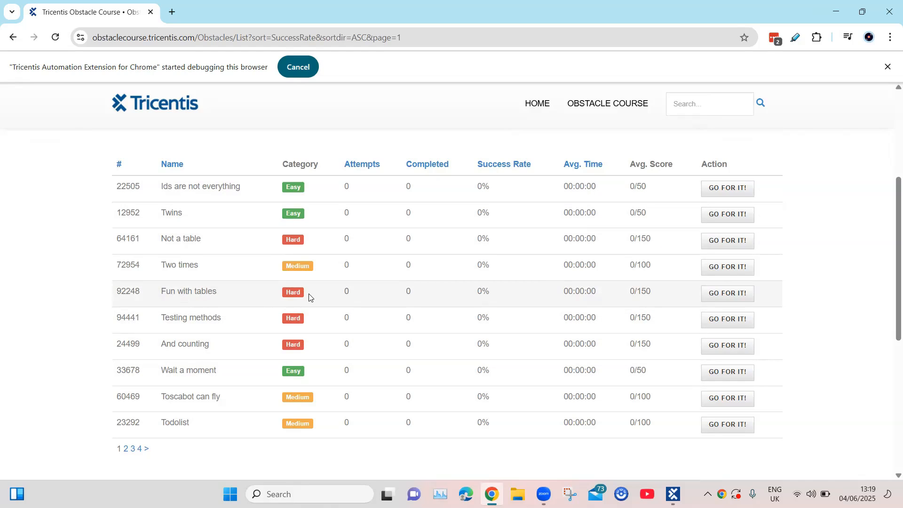
pyautogui.moveTo(309, 296); pyautogui.dragTo(287, 293)
pyautogui.click(228, 293)
pyautogui.moveTo(218, 293); pyautogui.dragTo(116, 288)
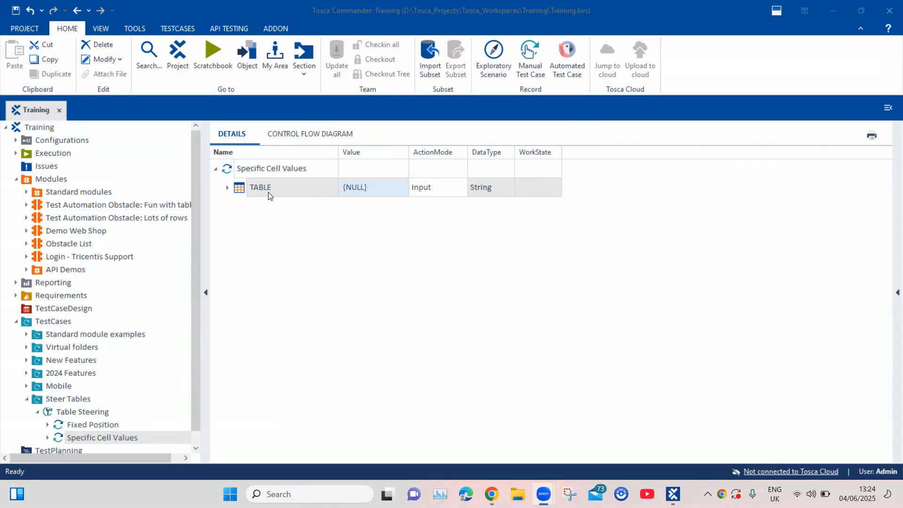
# Expand TABLE in the Specific Cell Values test step and copy the name "Fun with tables" from the obstacle list in Chrome.
pyautogui.click(228, 187)
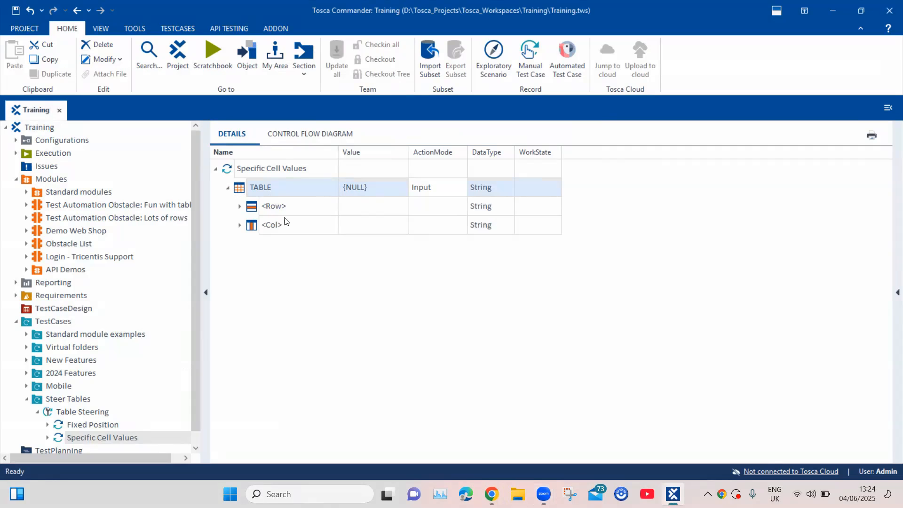
pyautogui.moveTo(491, 492)
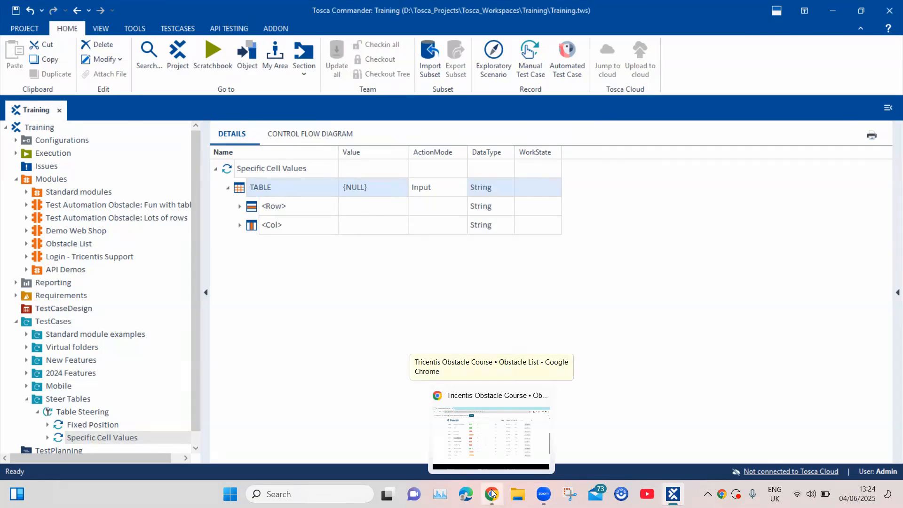
pyautogui.click(491, 493)
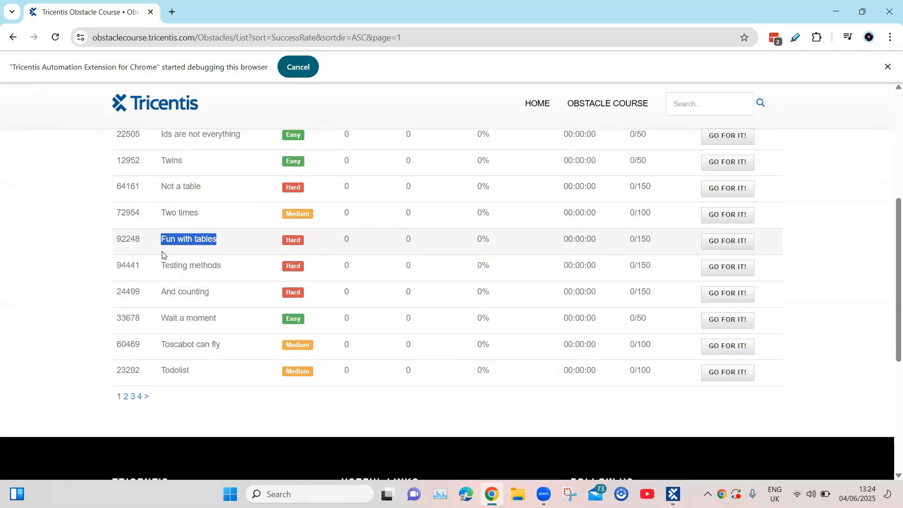
pyautogui.click(224, 243)
pyautogui.moveTo(222, 244); pyautogui.dragTo(162, 241)
pyautogui.hotkey('ctrl', 'c')
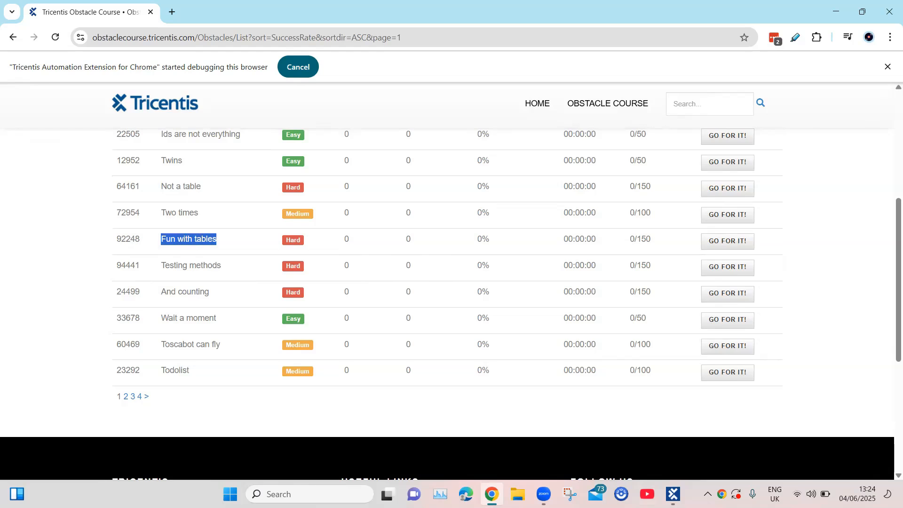
# Back in Tosca Commander, assign the first row's cell to the Name column with the copied value "Fun with tables".
pyautogui.click(673, 494)
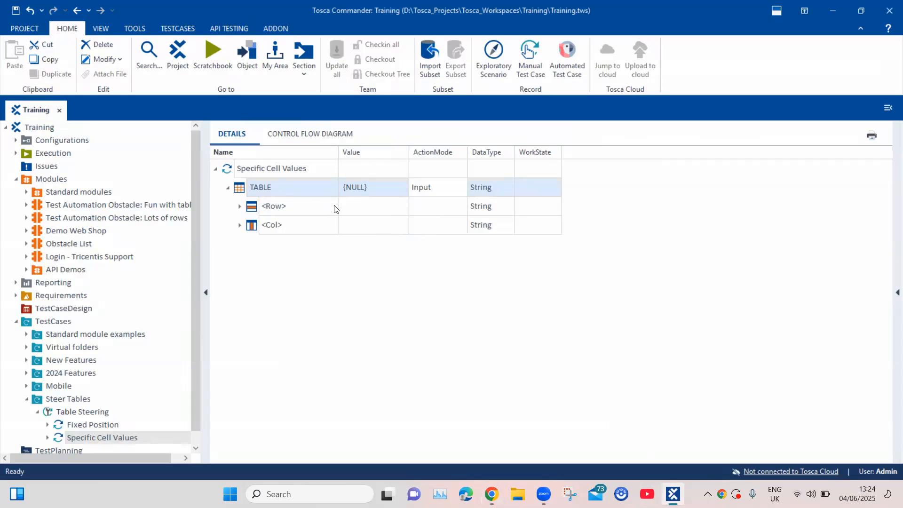
pyautogui.click(240, 207)
pyautogui.click(290, 226)
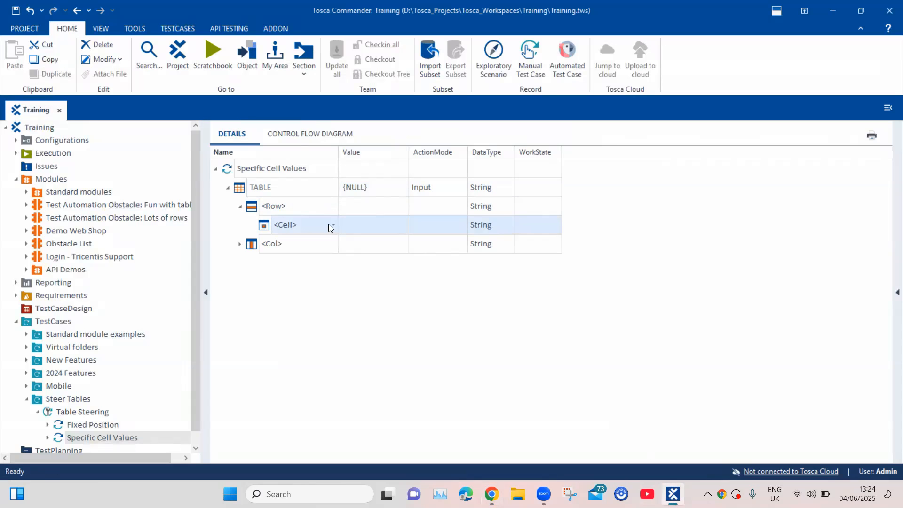
pyautogui.click(328, 223)
pyautogui.scroll(-1, 322, 303)
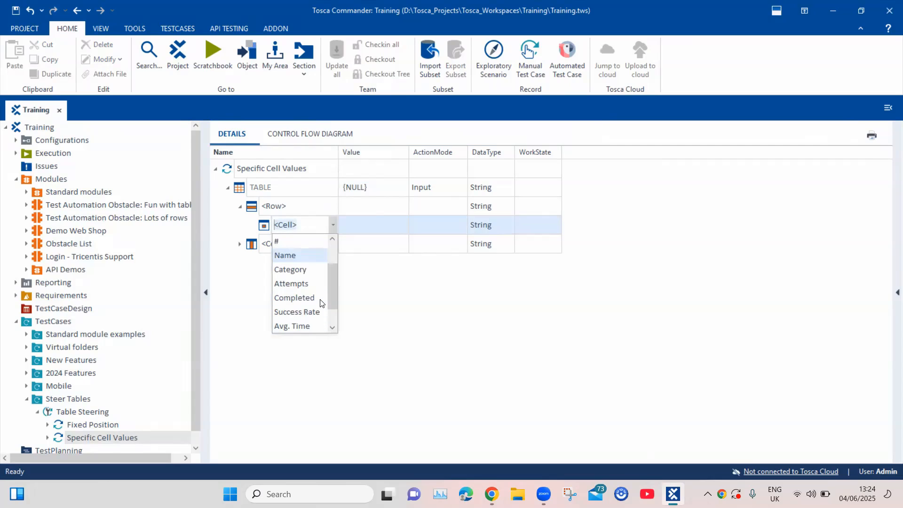
pyautogui.click(297, 256)
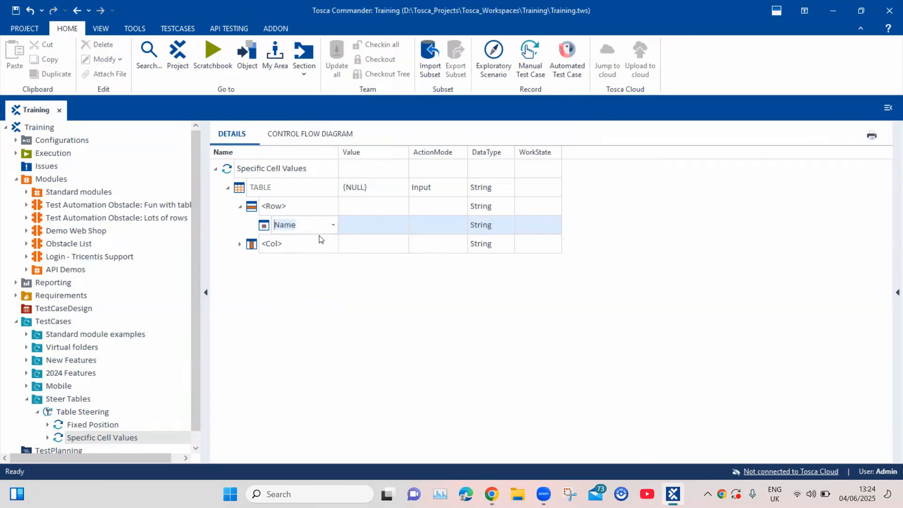
pyautogui.click(373, 225)
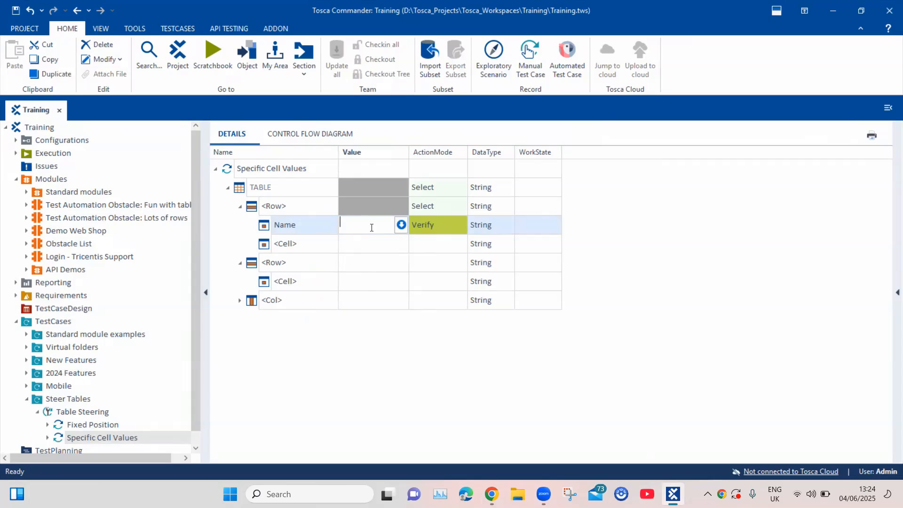
pyautogui.hotkey('ctrl', 'v')
# Change the action mode of the Name cell to Constraint.
pyautogui.click(435, 225)
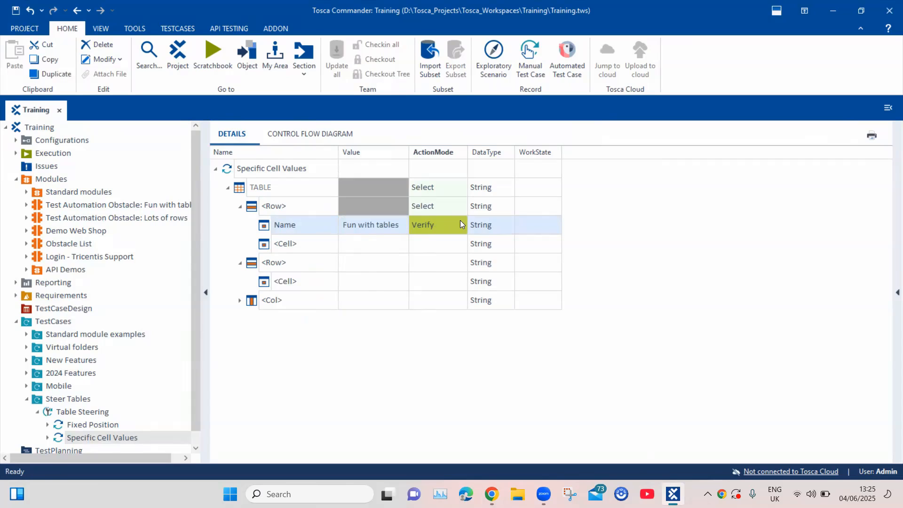
pyautogui.click(461, 221)
pyautogui.click(430, 310)
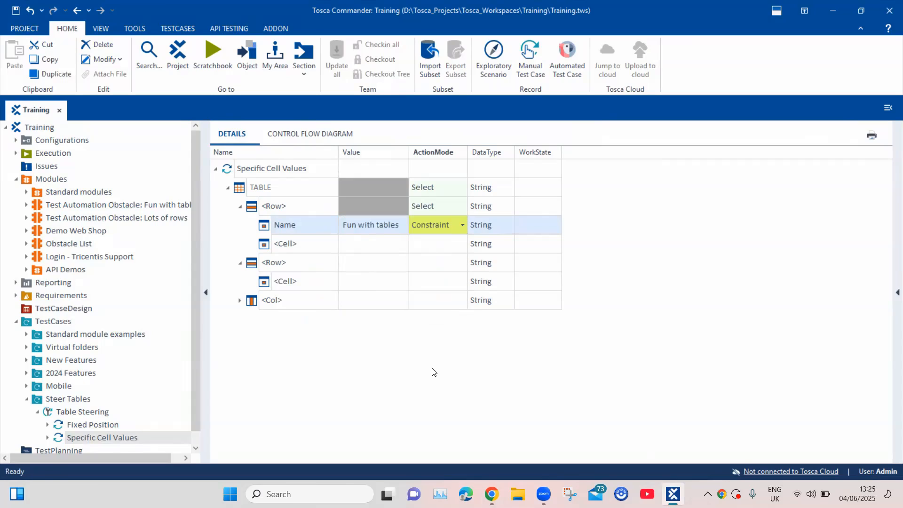
pyautogui.click(432, 372)
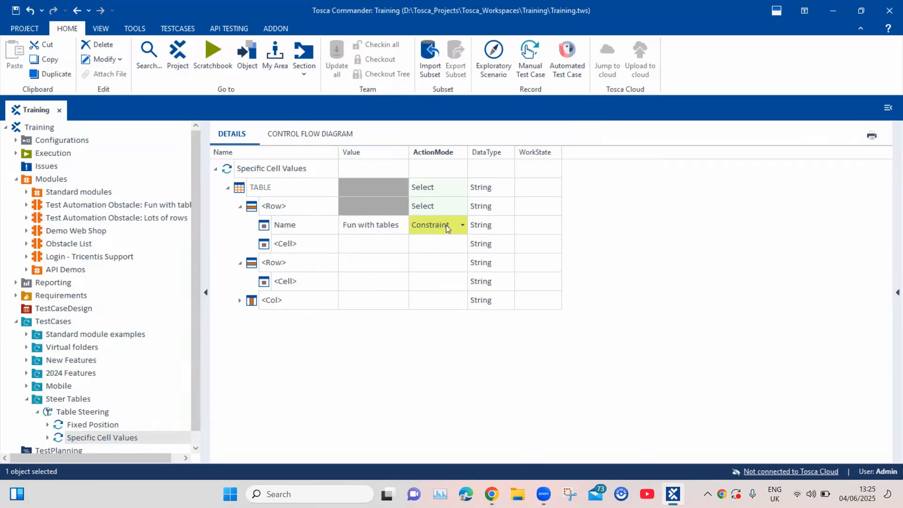
# Assign the next cell of the same row to the Category column and enter "Hard" as the value to verify.
pyautogui.click(321, 244)
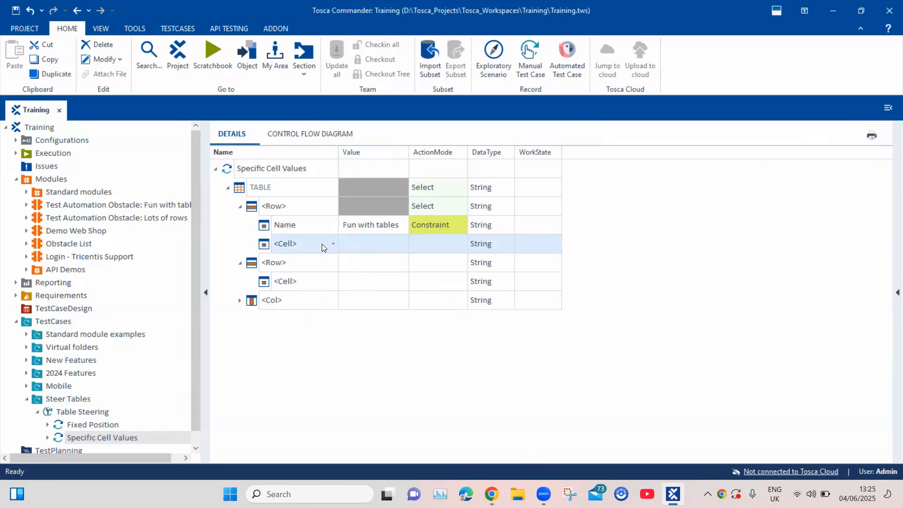
pyautogui.click(331, 243)
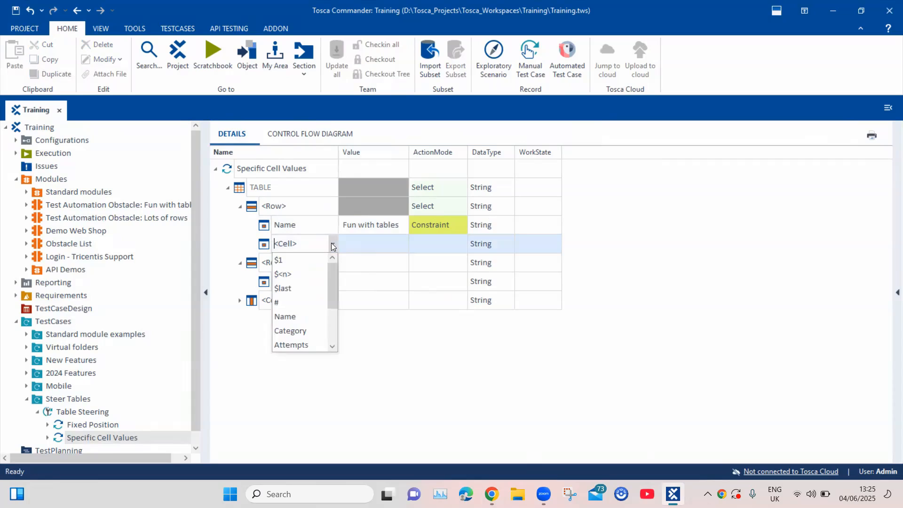
pyautogui.click(309, 329)
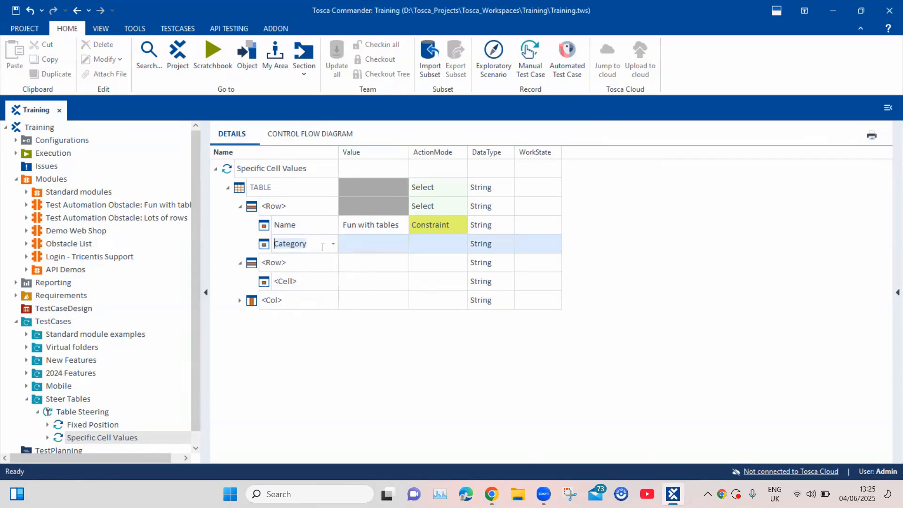
pyautogui.click(375, 246)
pyautogui.click(375, 244)
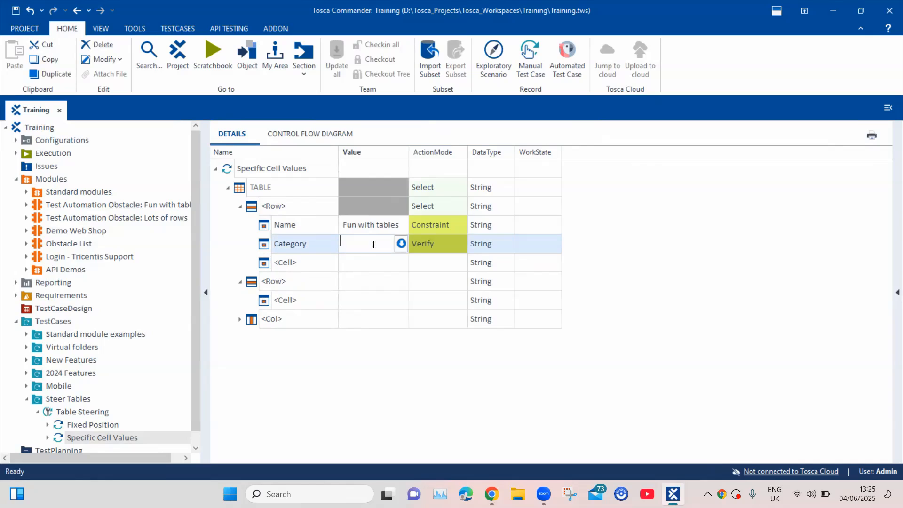
pyautogui.write('Hard')
pyautogui.click(480, 382)
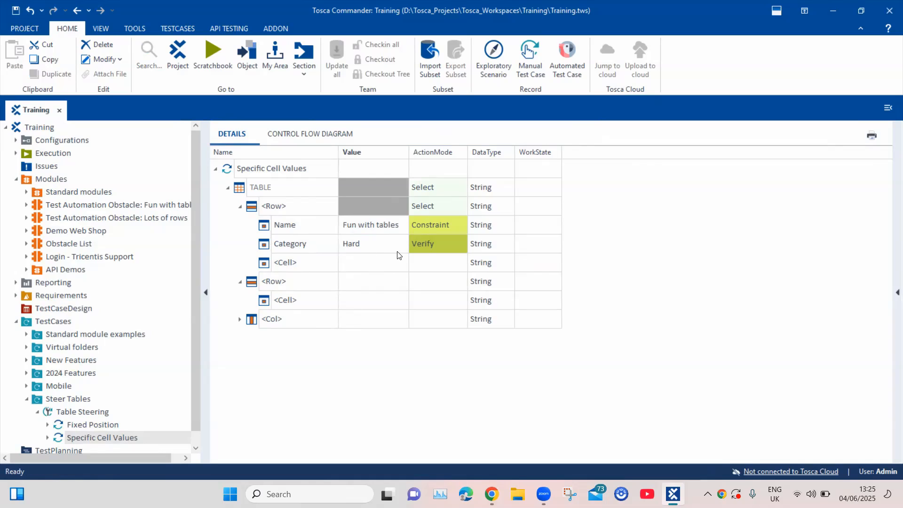
# Run the Specific Cell Values test step in ScratchBook and expand its results to examine the Category cell's log information.
pyautogui.click(274, 168)
pyautogui.rightClick(274, 168)
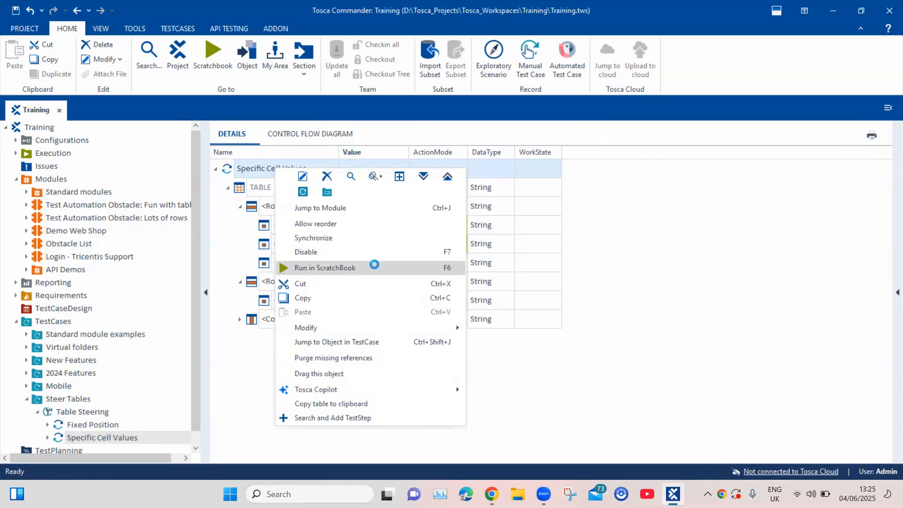
pyautogui.click(371, 265)
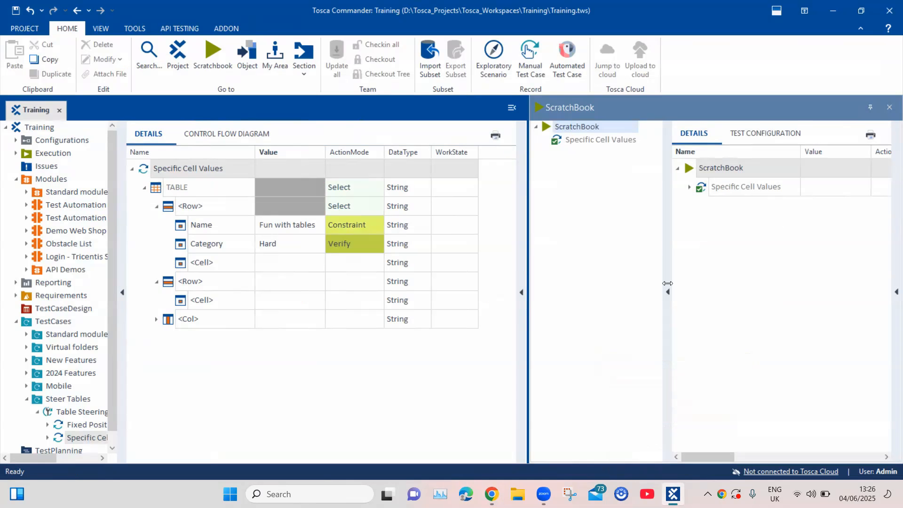
pyautogui.click(668, 292)
pyautogui.click(556, 188)
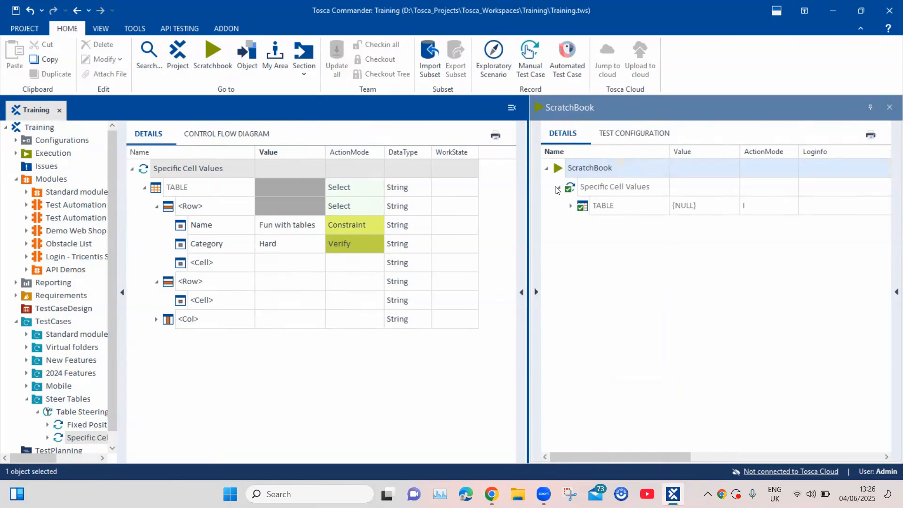
pyautogui.click(571, 205)
pyautogui.click(582, 225)
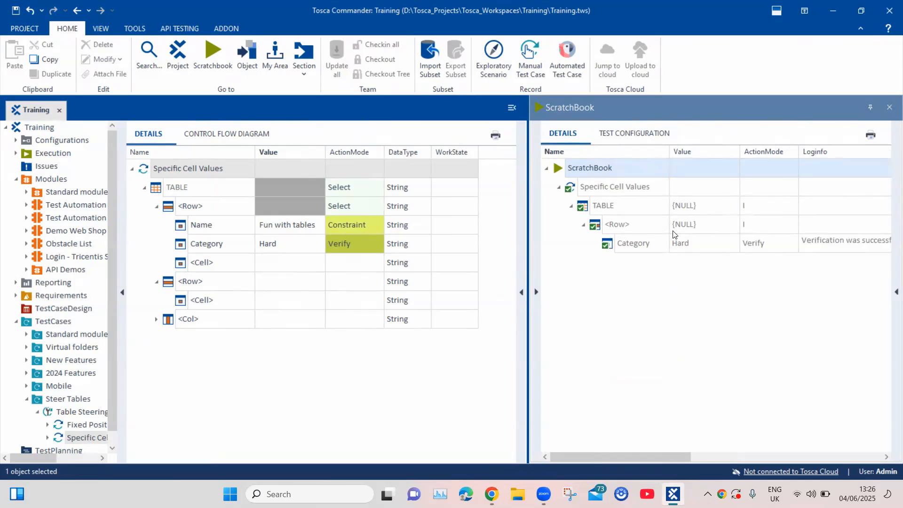
pyautogui.click(675, 243)
pyautogui.moveTo(657, 461); pyautogui.dragTo(686, 456)
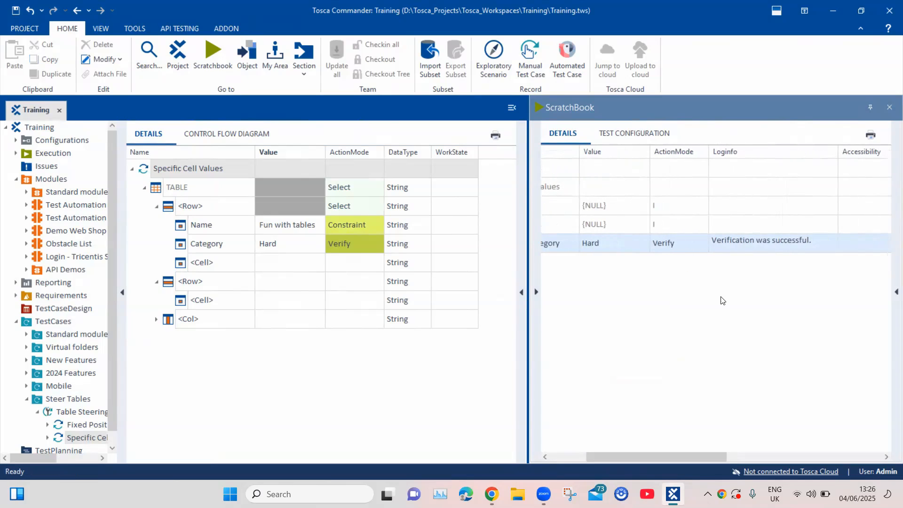
# Show the full log information of the Category cell's verification and close ScratchBook.
pyautogui.click(824, 245)
pyautogui.click(833, 243)
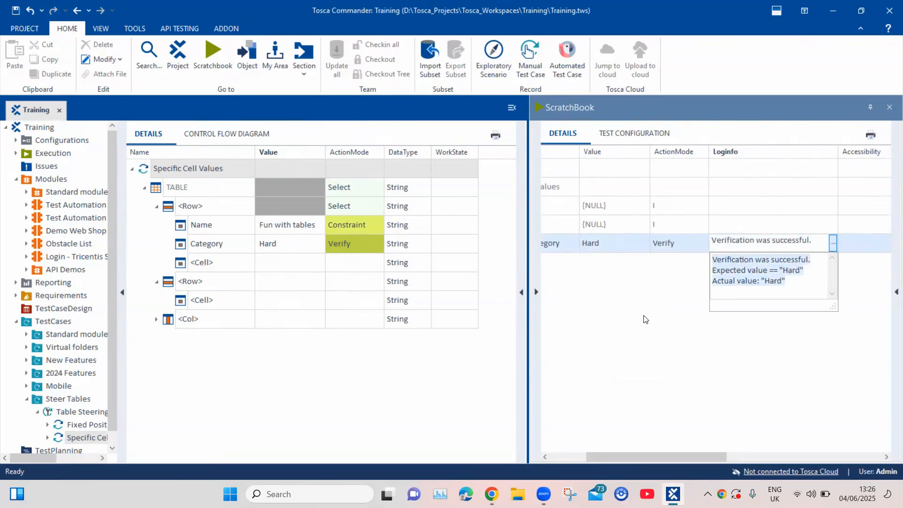
pyautogui.click(889, 107)
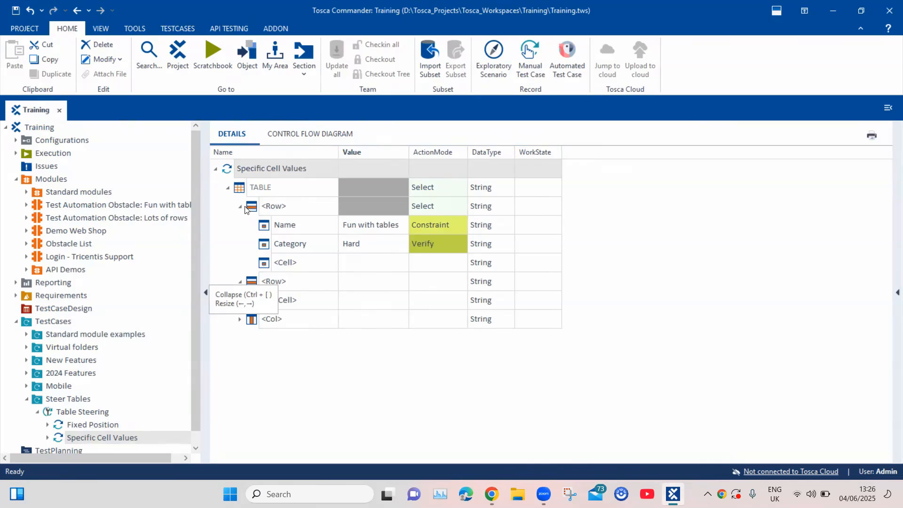
# Collapse the Specific Cell Values structure and add the Obstacle List module as a new test step in the Table Steering test case.
pyautogui.click(240, 206)
pyautogui.click(227, 188)
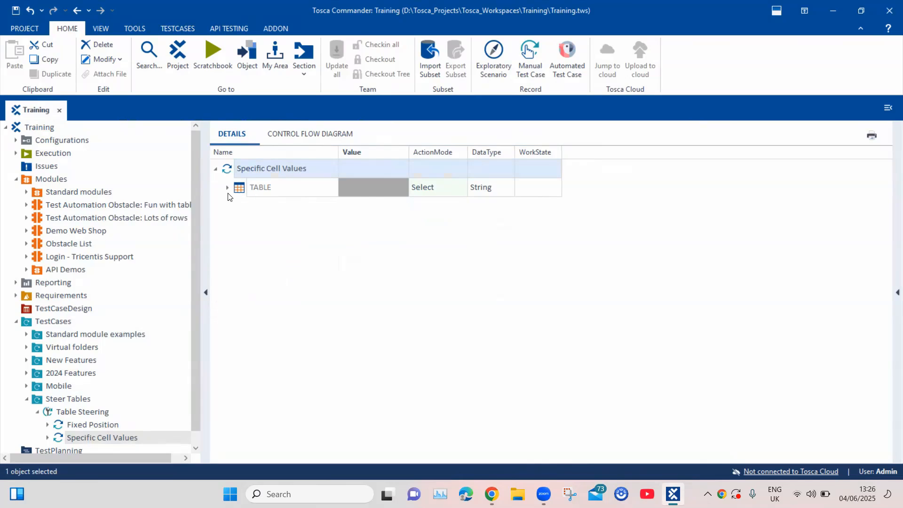
pyautogui.click(99, 410)
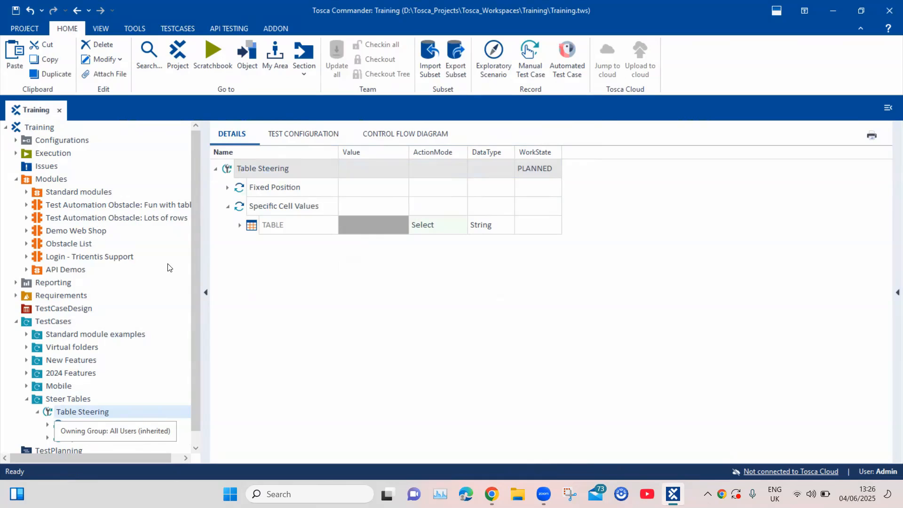
pyautogui.click(228, 207)
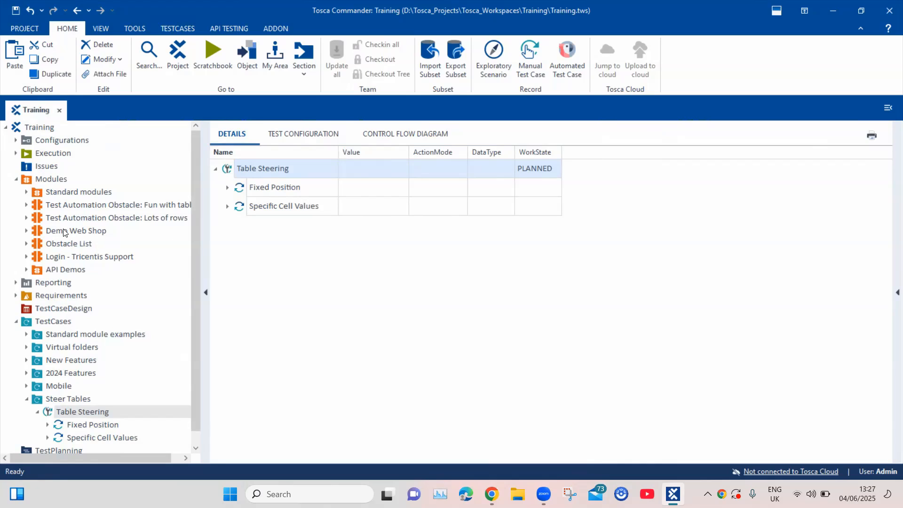
pyautogui.moveTo(64, 243); pyautogui.dragTo(248, 172)
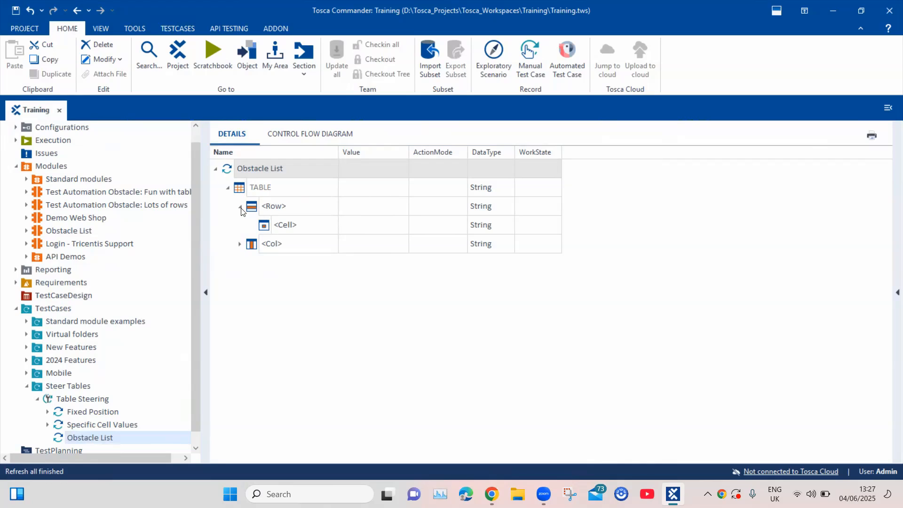
# Copy the obstacle name "Wait a moment" from the Obstacle List page in Chrome and paste it as the row's value in Tosca Commander.
pyautogui.click(240, 207)
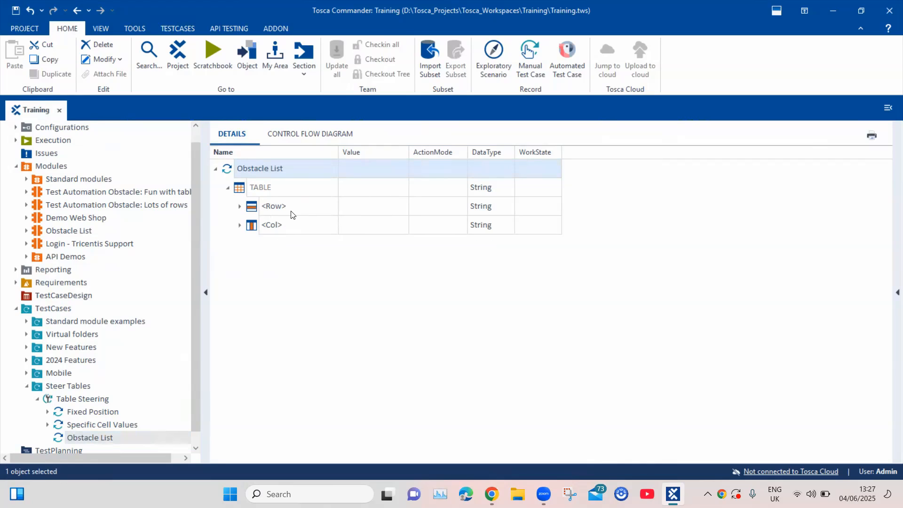
pyautogui.click(383, 209)
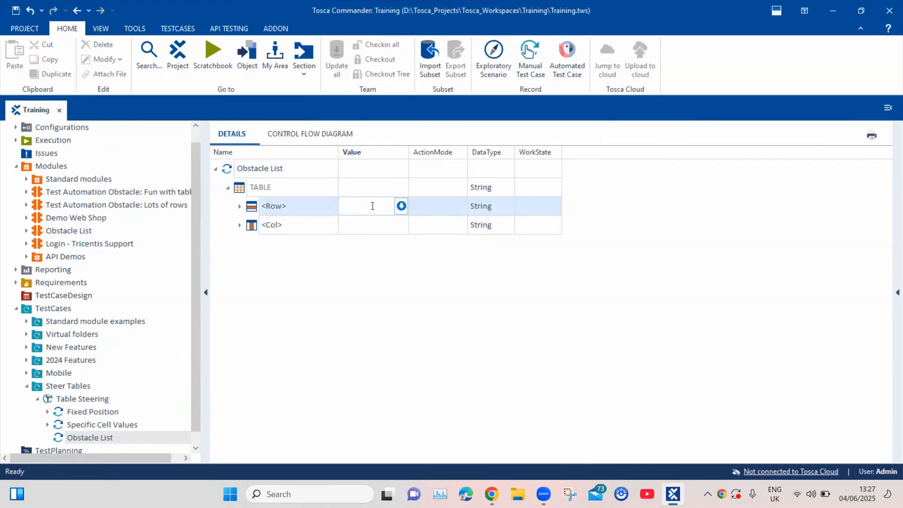
pyautogui.click(491, 493)
pyautogui.moveTo(222, 266); pyautogui.dragTo(165, 270)
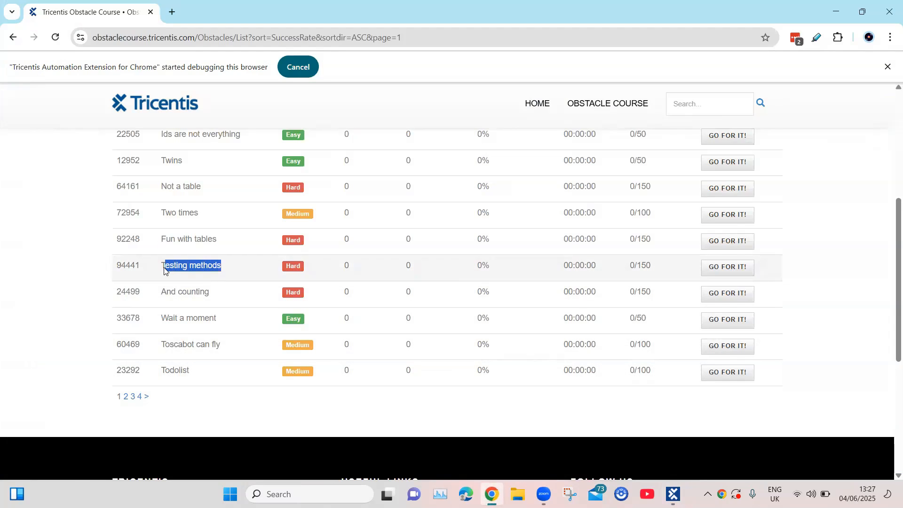
pyautogui.moveTo(227, 319); pyautogui.dragTo(163, 319)
pyautogui.hotkey('ctrl', 'c')
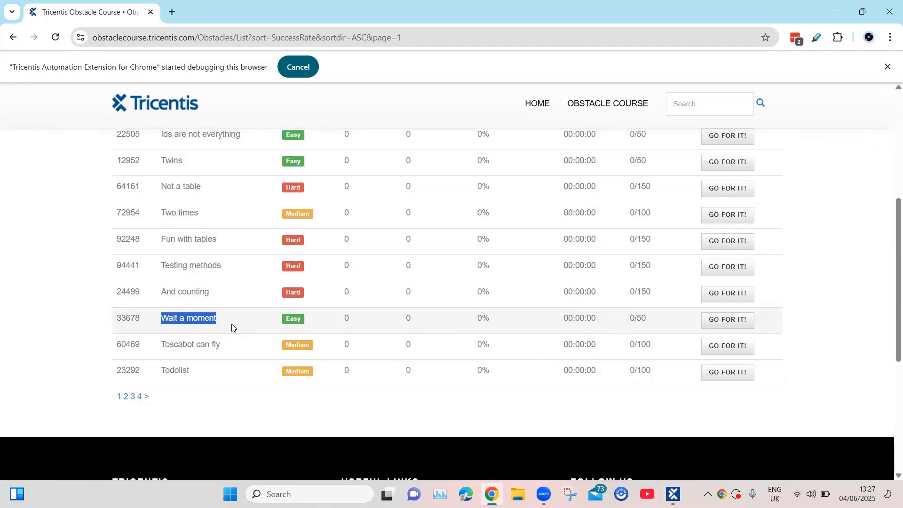
pyautogui.hotkey('alt', 'Tab')
pyautogui.hotkey('ctrl', 'v')
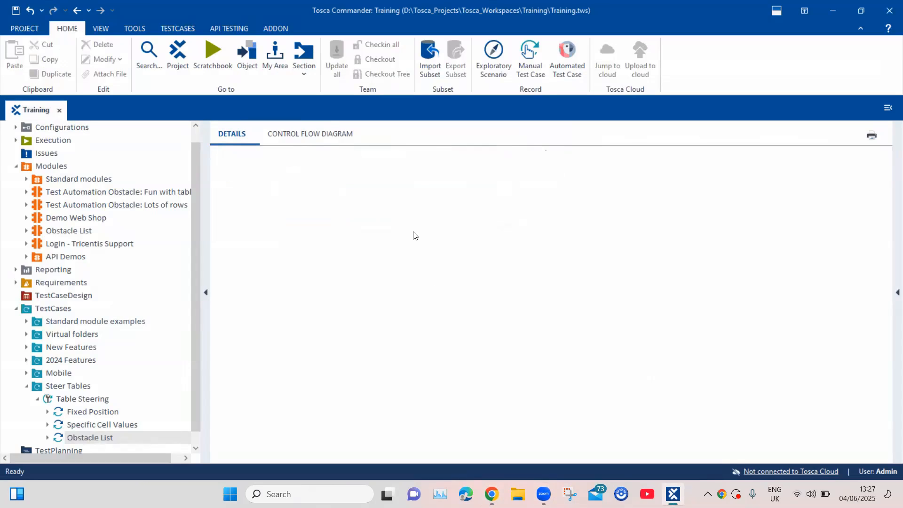
# Check the "Wait a moment" entry in the browser, and assign the row's cell in Tosca Commander to the Category column with the value "Easy".
pyautogui.hotkey('alt', 'Tab')
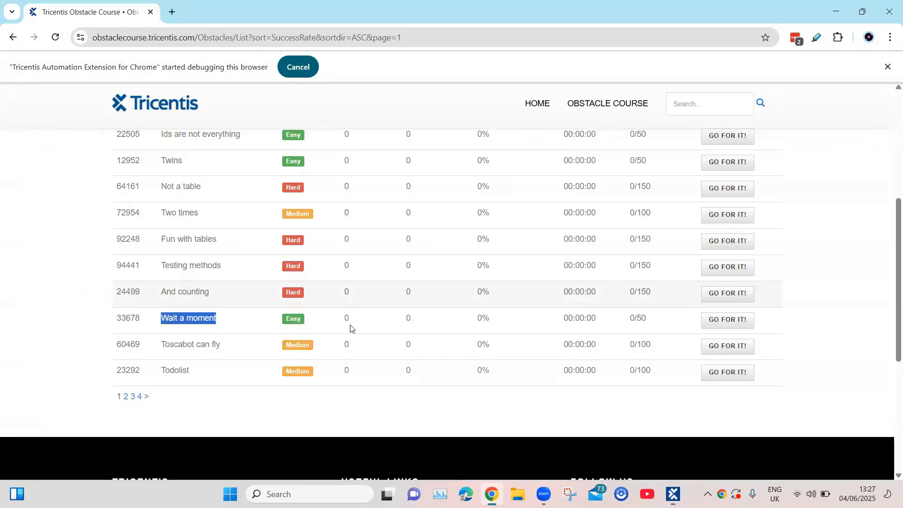
pyautogui.scroll(2, 372, 280)
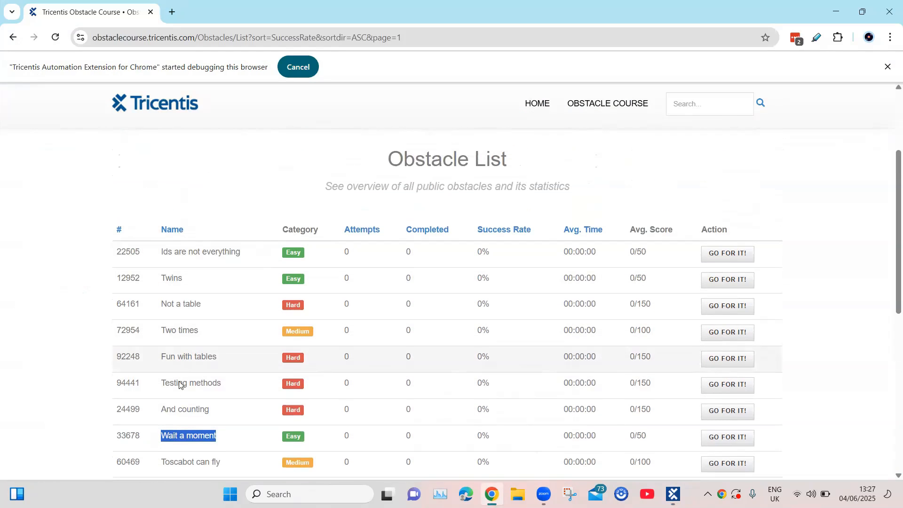
pyautogui.scroll(-1, 183, 282)
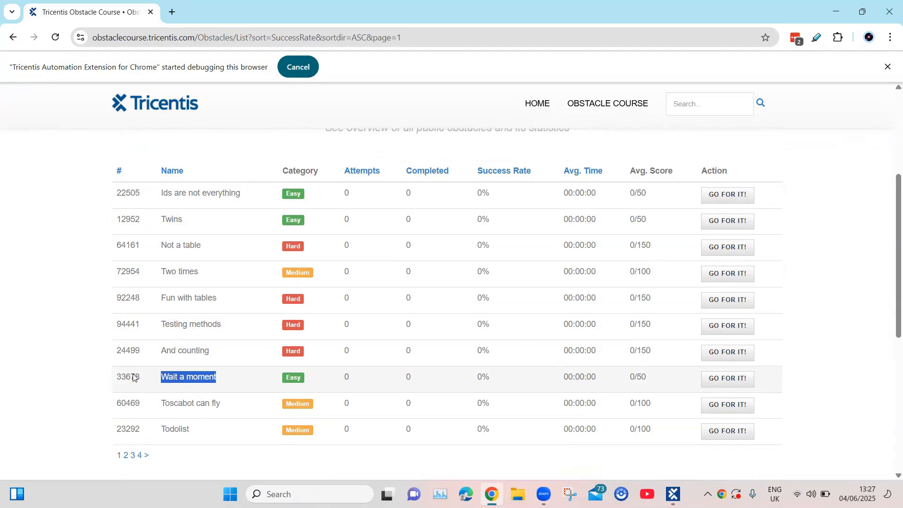
pyautogui.hotkey('alt', 'Tab')
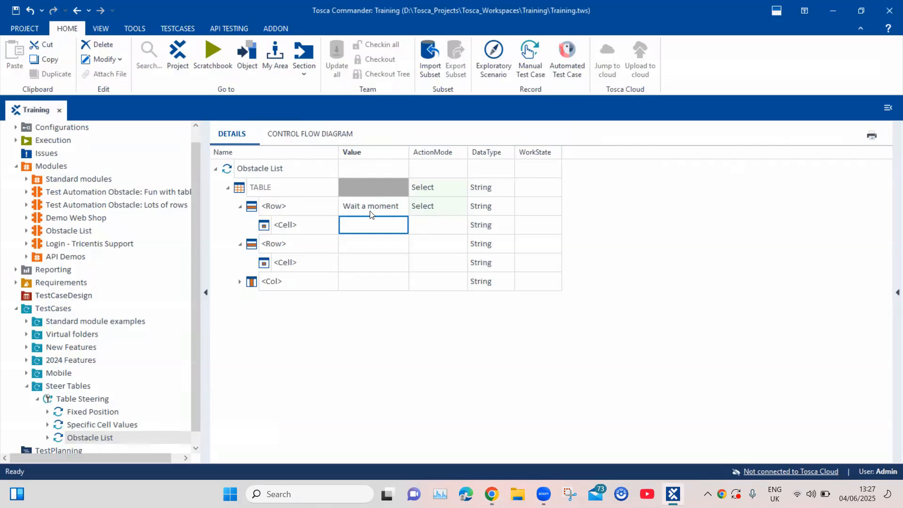
pyautogui.click(372, 210)
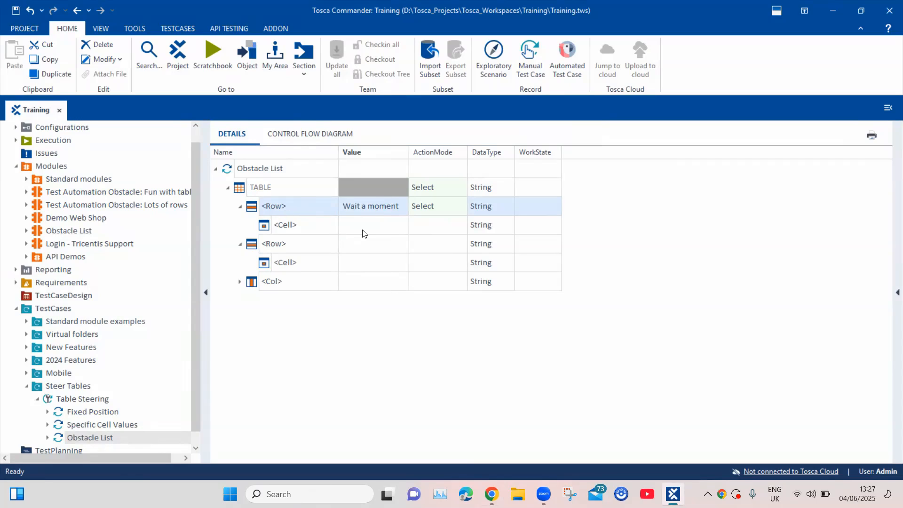
pyautogui.click(323, 226)
pyautogui.click(332, 225)
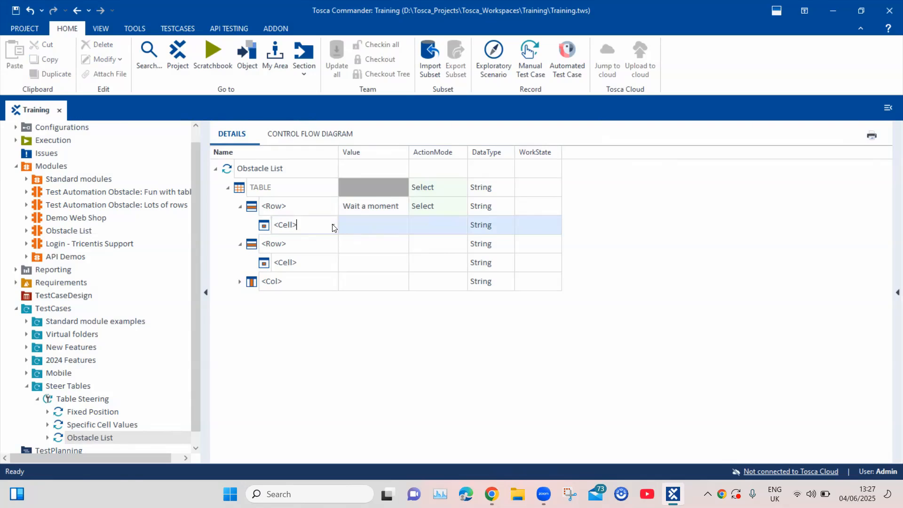
pyautogui.click(332, 224)
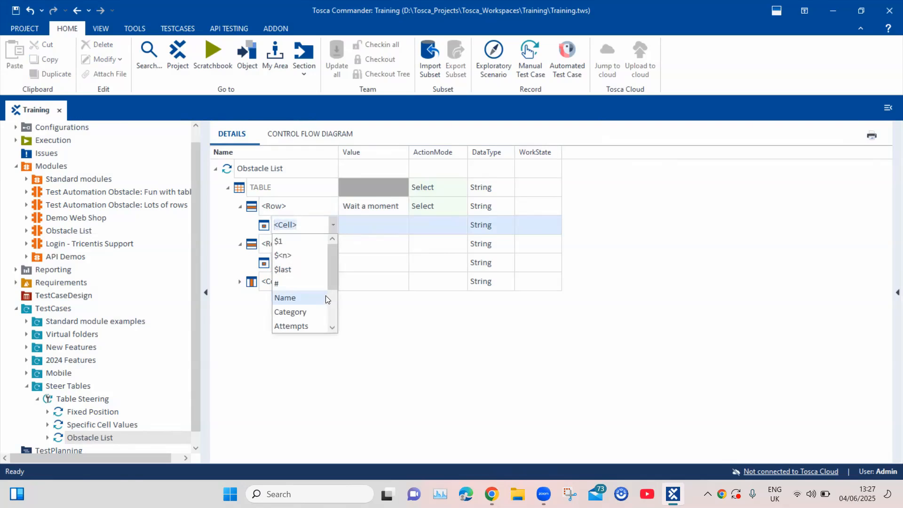
pyautogui.click(289, 269)
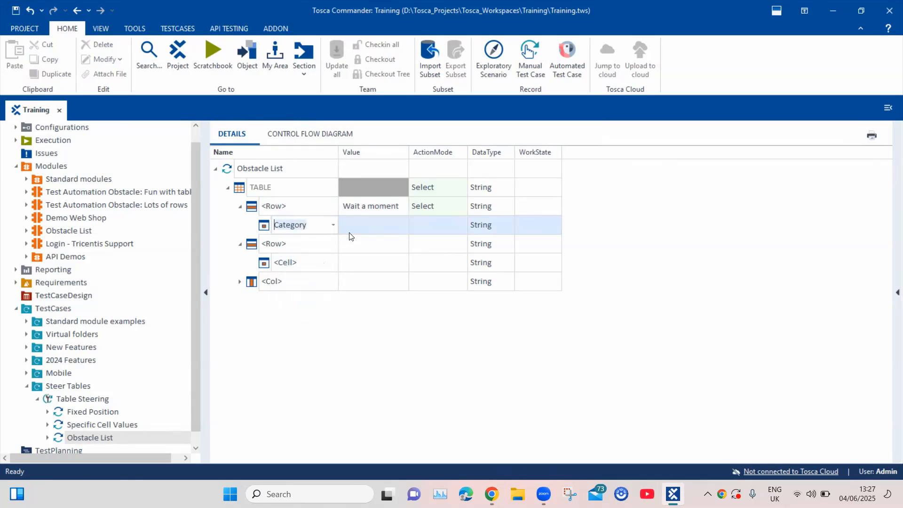
pyautogui.click(376, 226)
pyautogui.write('Easy')
pyautogui.click(633, 222)
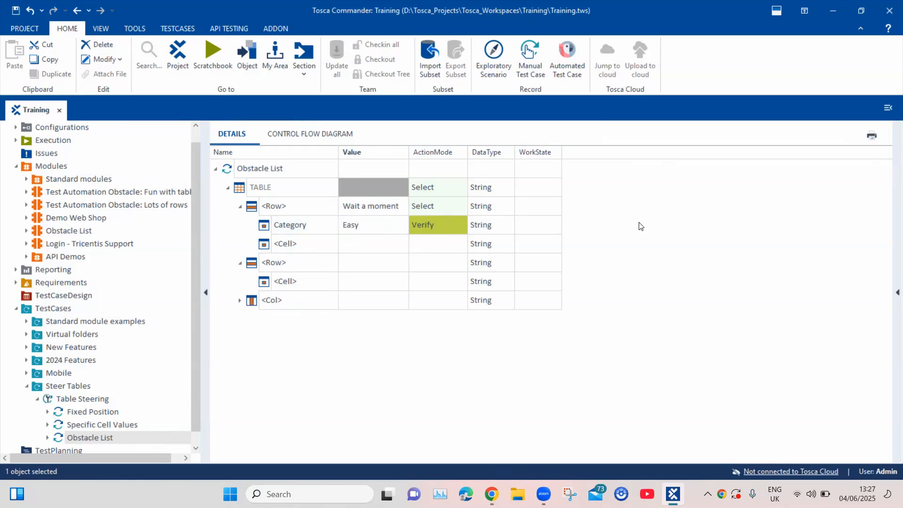
# Review the "Wait a moment" entry in the browser and run the Obstacle List test step in ScratchBook from Tosca Commander.
pyautogui.click(371, 228)
pyautogui.hotkey('alt', 'Tab')
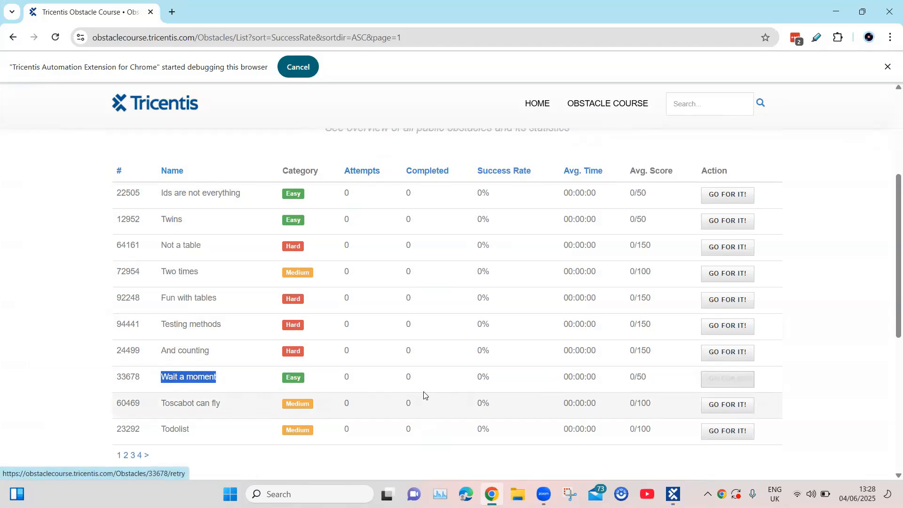
pyautogui.hotkey('alt', 'Tab')
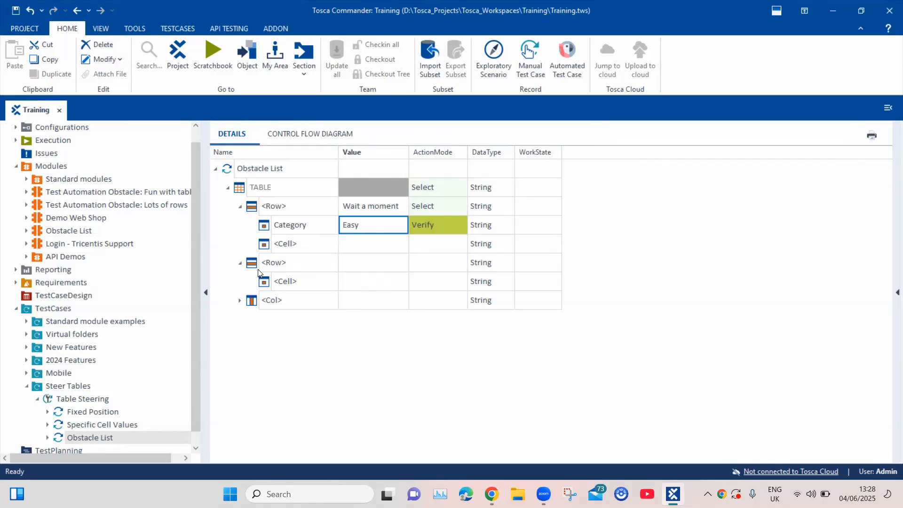
pyautogui.click(438, 337)
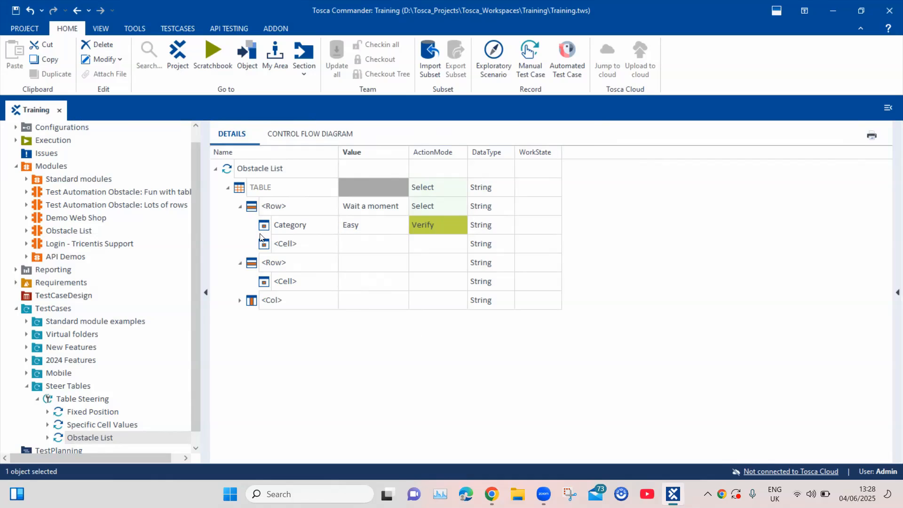
pyautogui.rightClick(260, 169)
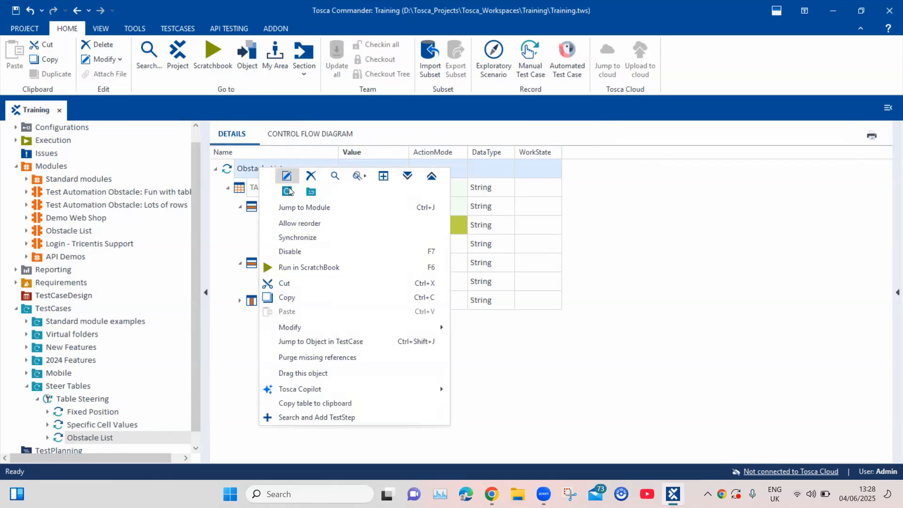
pyautogui.click(317, 267)
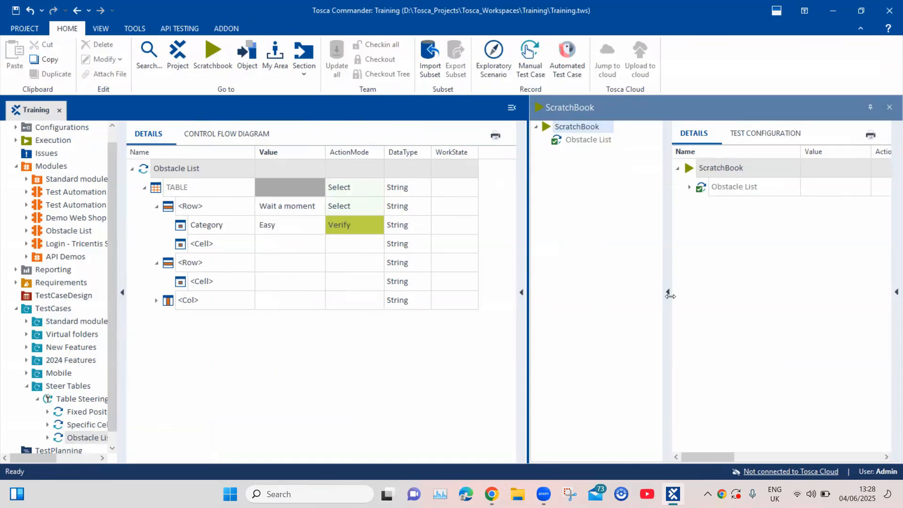
# Expand the Obstacle List run results down to the Category cell, examine its log information and close ScratchBook.
pyautogui.click(667, 291)
pyautogui.click(559, 187)
pyautogui.click(571, 205)
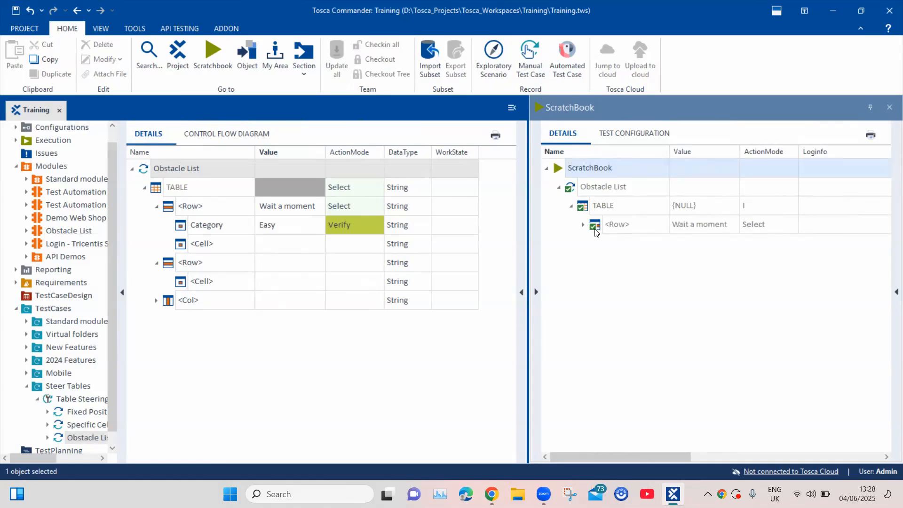
pyautogui.click(584, 225)
pyautogui.click(836, 247)
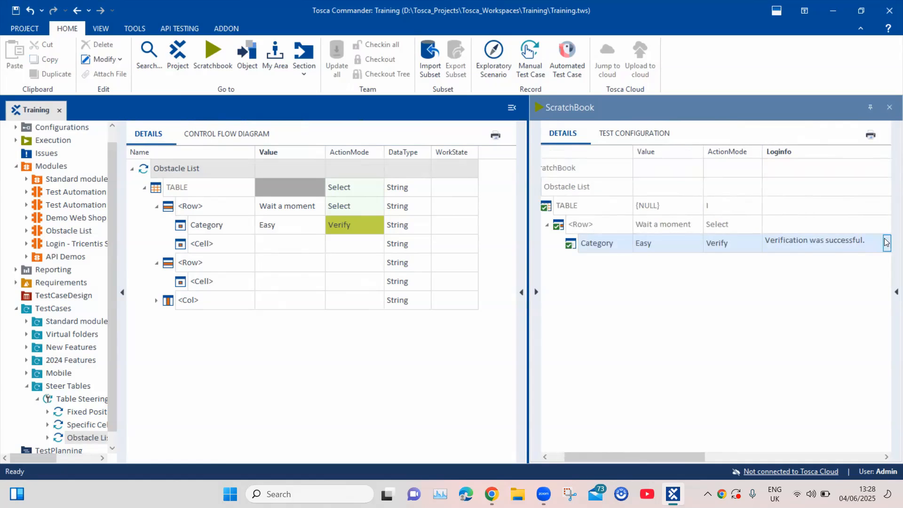
pyautogui.click(888, 108)
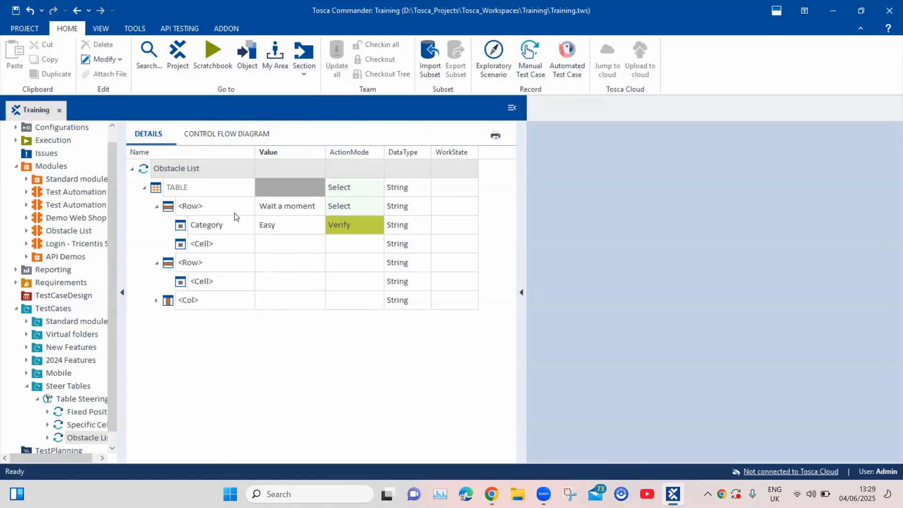
# Rename the Obstacle List test step as "Specific Row Value".
pyautogui.click(263, 169)
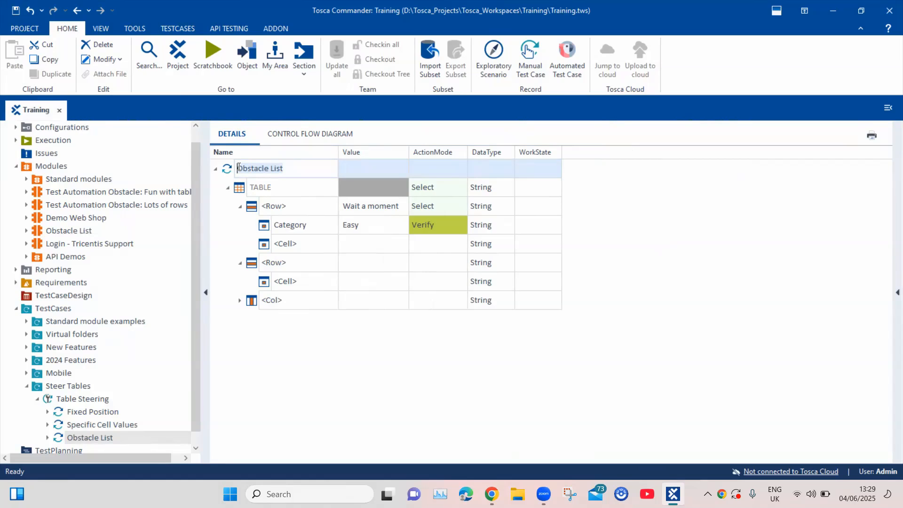
pyautogui.write('Spe')
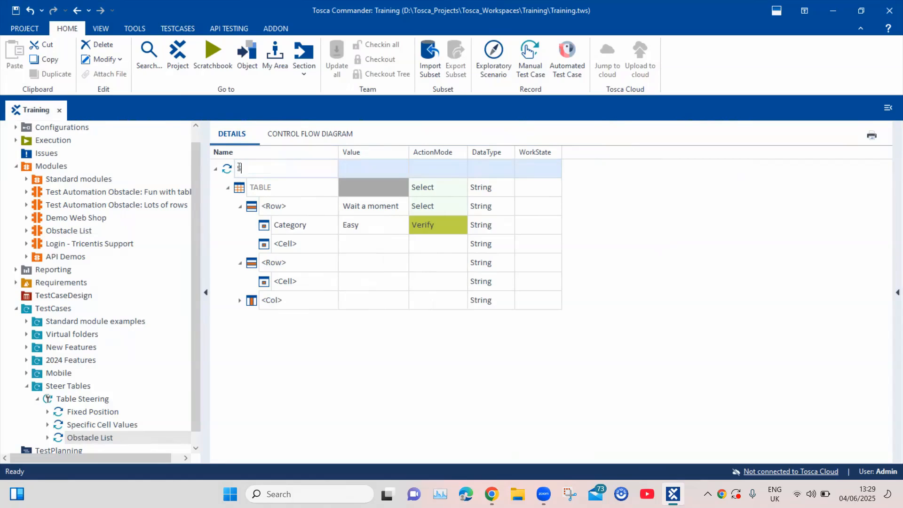
pyautogui.write('cific Row Value')
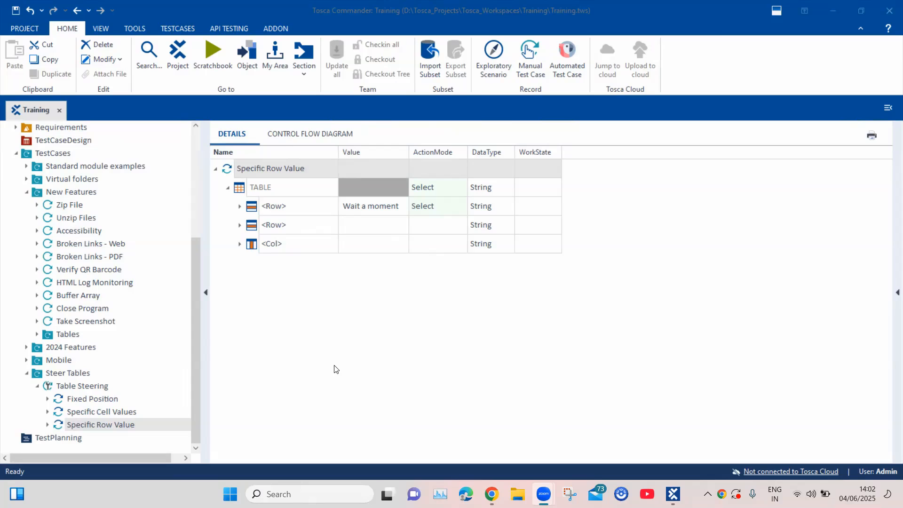
# Add an Obstacle List test step to the Table Steering test case and rename it "Select Cell By Index".
pyautogui.click(77, 388)
pyautogui.scroll(5, 193, 191)
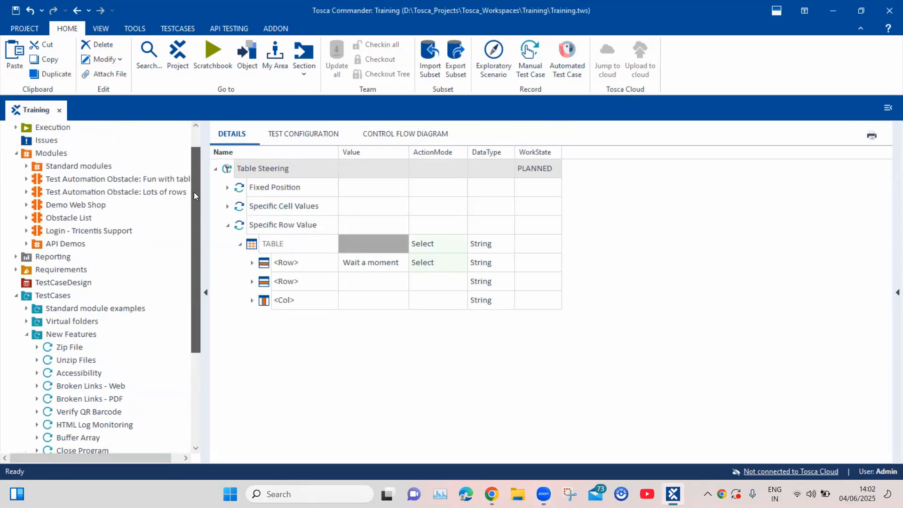
pyautogui.moveTo(73, 243); pyautogui.dragTo(257, 176)
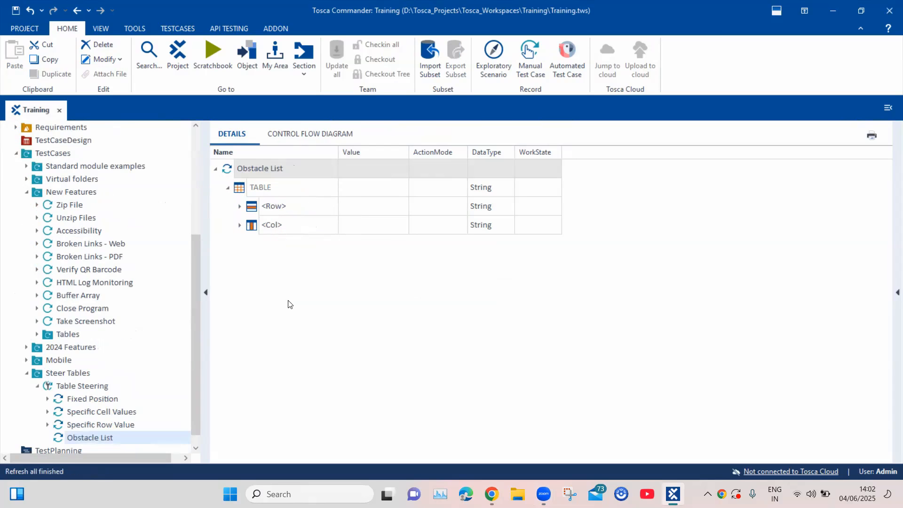
pyautogui.click(258, 168)
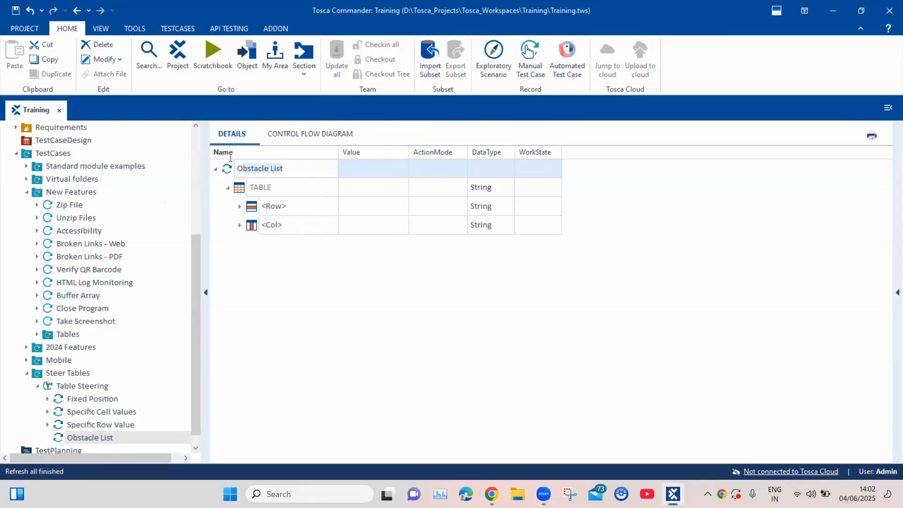
pyautogui.write('Select Cell By ')
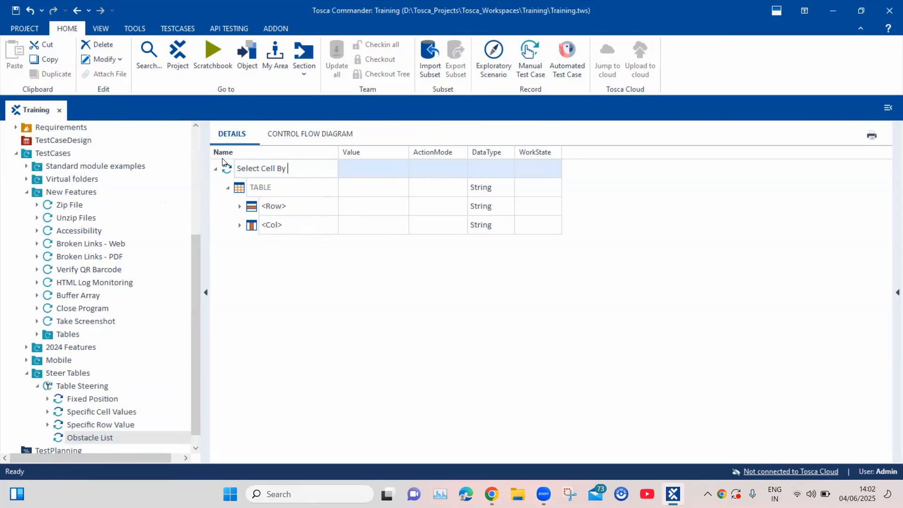
pyautogui.write('Index')
pyautogui.click(315, 317)
# Check the obstacle table in the browser, and set the test step's first row in Tosca Commander to #2.
pyautogui.click(491, 494)
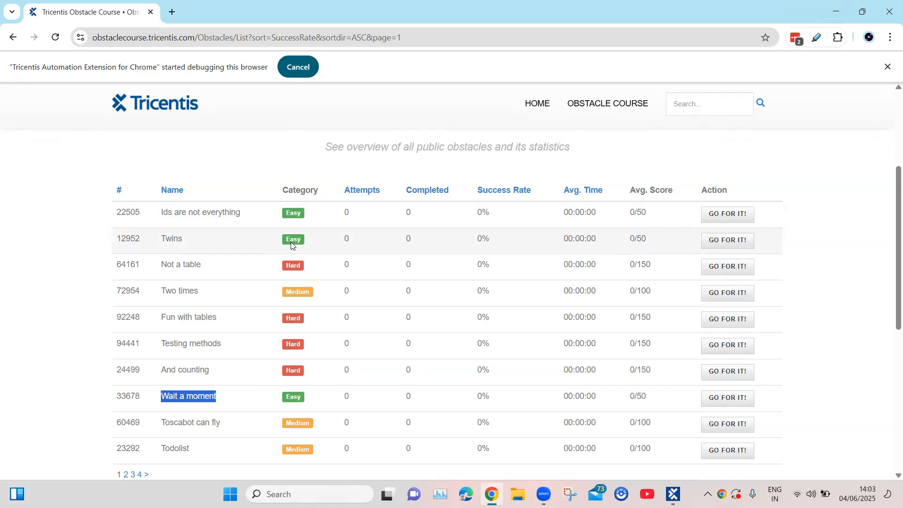
pyautogui.click(838, 14)
pyautogui.click(300, 206)
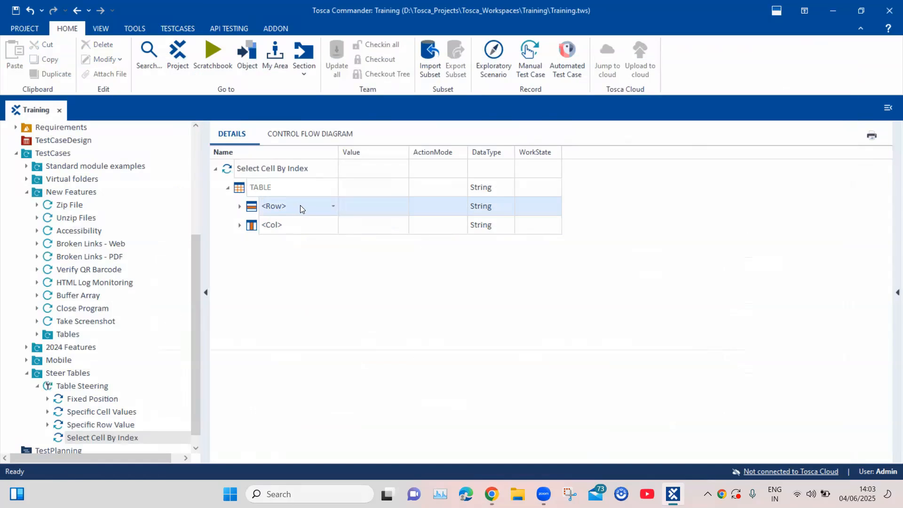
pyautogui.moveTo(283, 205); pyautogui.dragTo(263, 205)
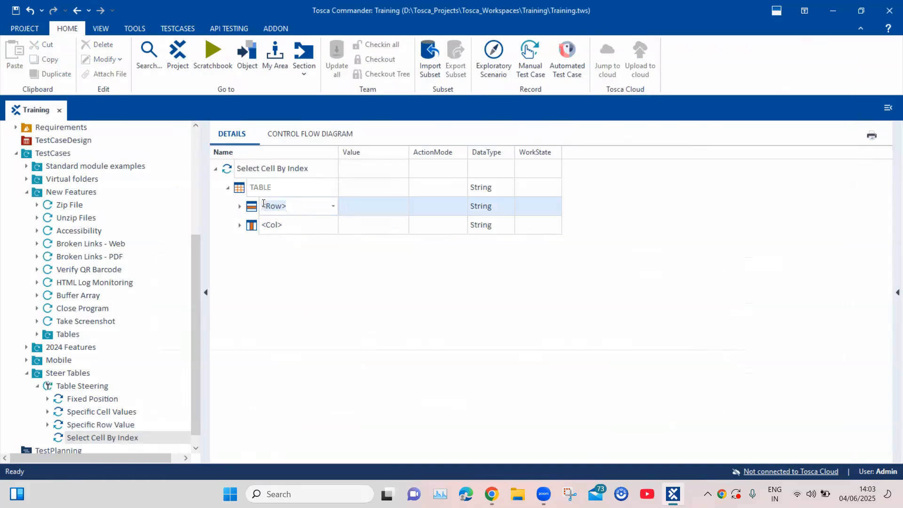
pyautogui.write('#2')
pyautogui.click(240, 207)
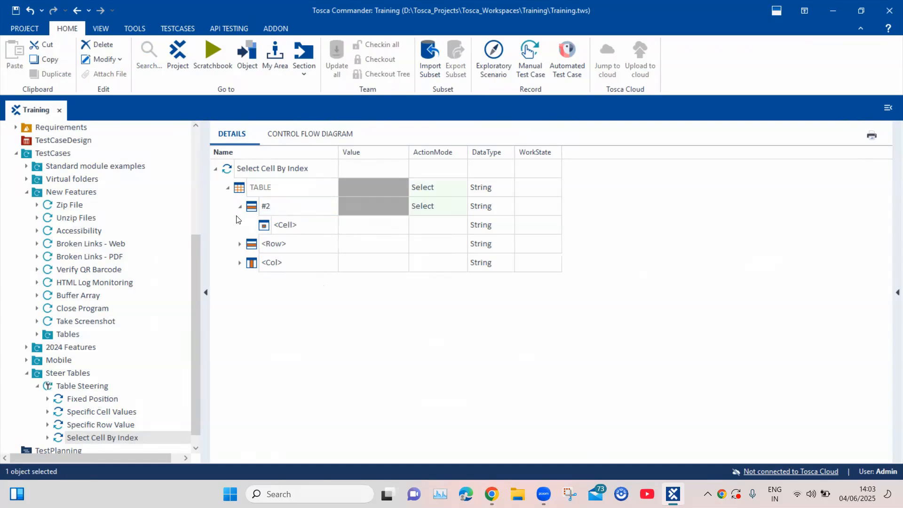
# Assign the cell under row #2 to column $2 with ActionMode Constraint and the value "Easy".
pyautogui.click(308, 227)
pyautogui.click(331, 225)
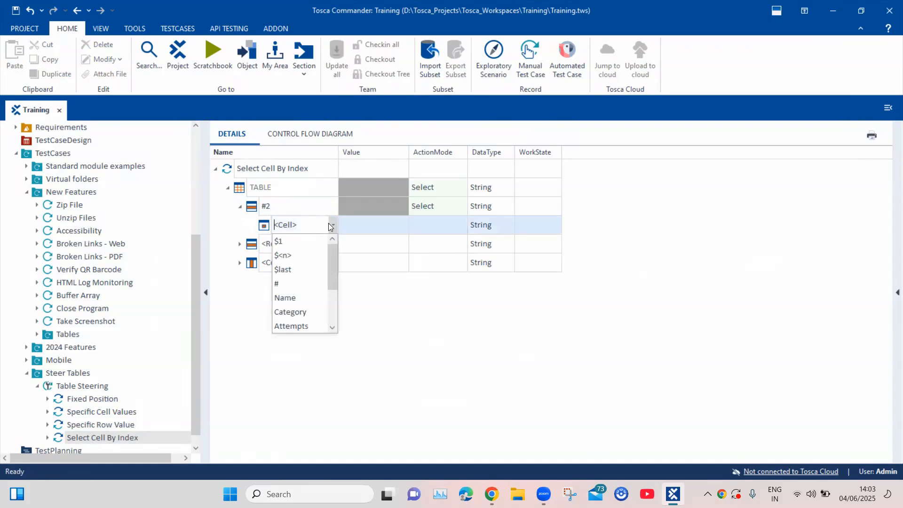
pyautogui.click(303, 241)
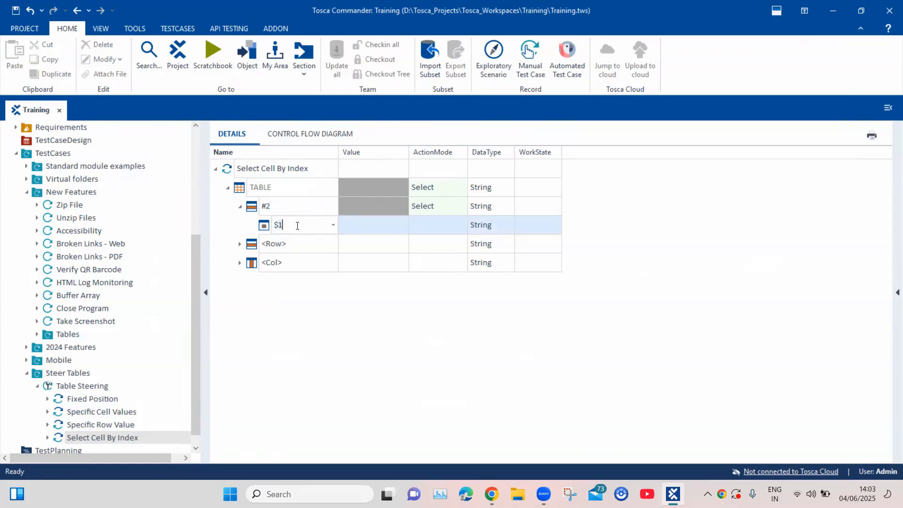
pyautogui.click(354, 232)
pyautogui.click(429, 227)
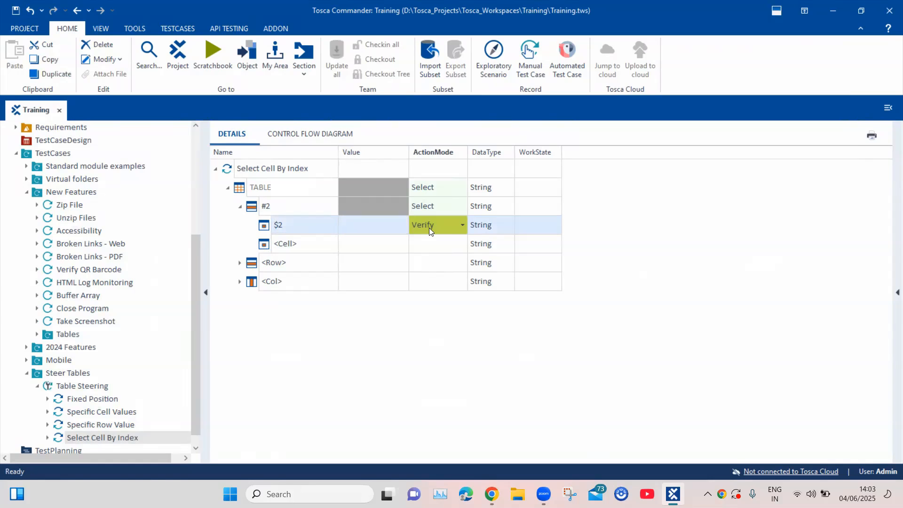
pyautogui.click(464, 223)
pyautogui.click(454, 310)
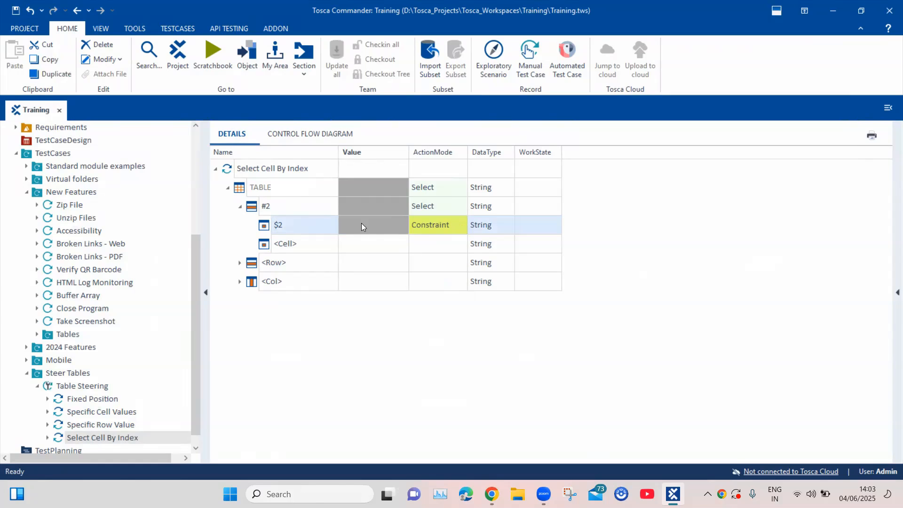
pyautogui.click(361, 226)
pyautogui.write('Easy')
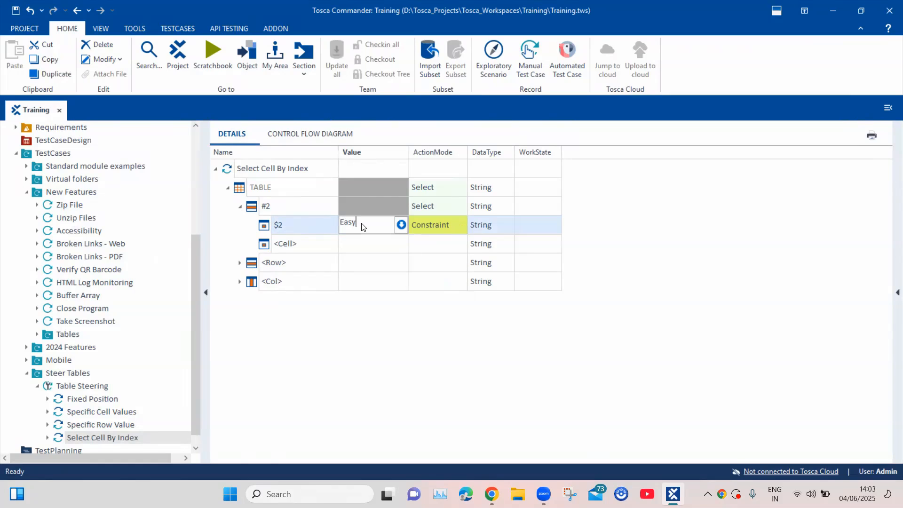
pyautogui.click(376, 311)
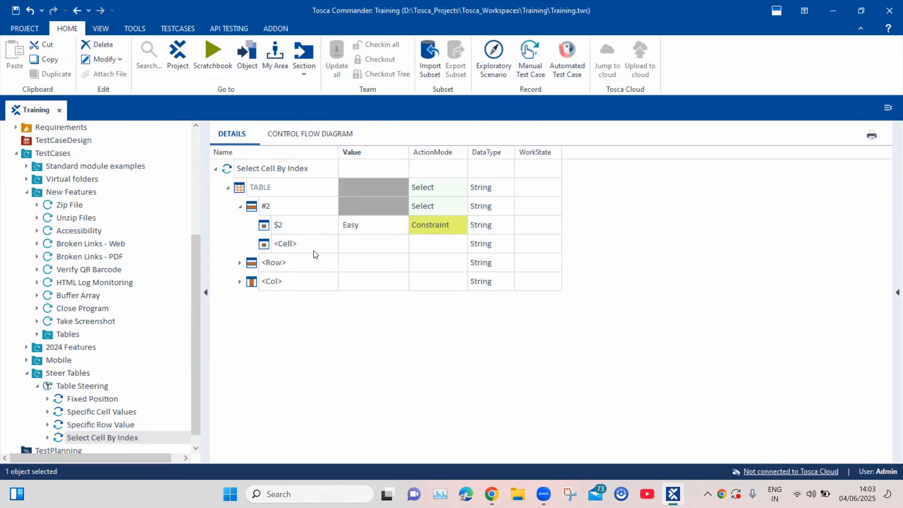
# Check the column order in the browser and change the "Easy" constraint cell to column $3.
pyautogui.click(279, 223)
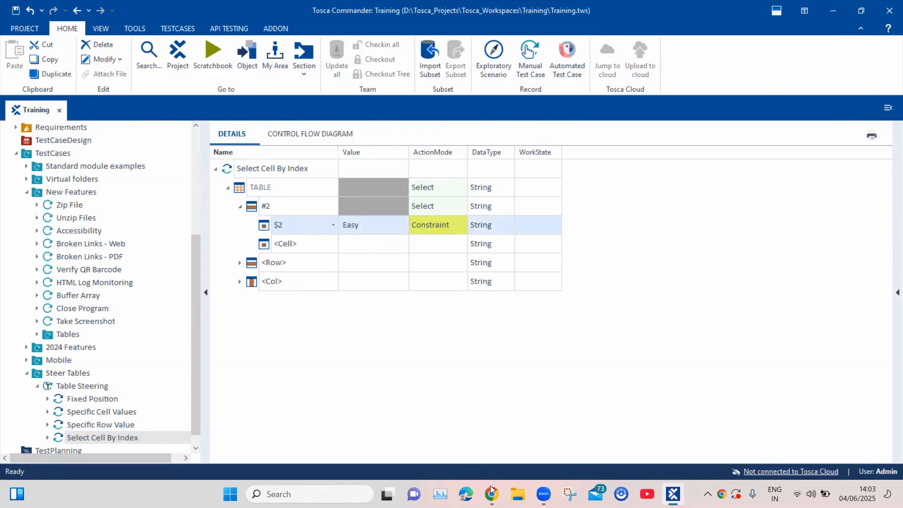
pyautogui.click(490, 493)
pyautogui.click(490, 494)
pyautogui.click(290, 224)
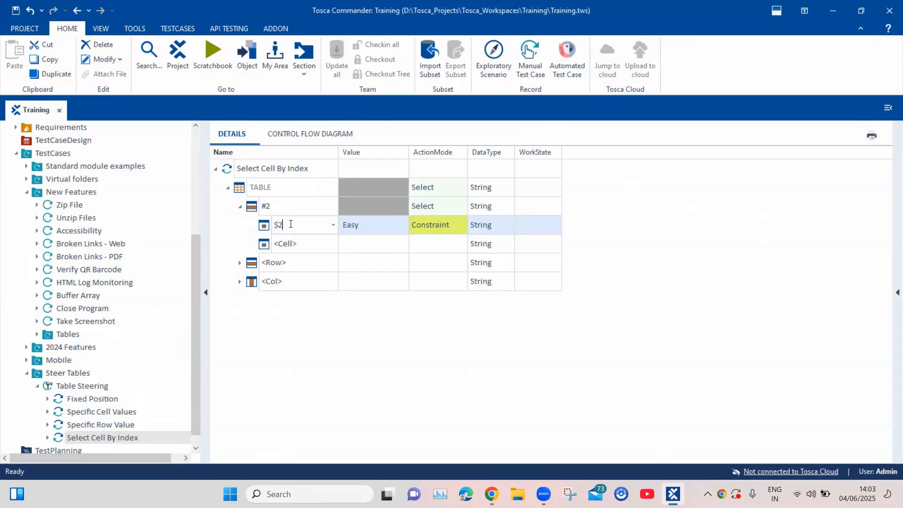
pyautogui.write('3')
# Add a Verify cell for column $2 under row #2 with the value "Twins", checking the name in the browser.
pyautogui.click(315, 243)
pyautogui.click(332, 242)
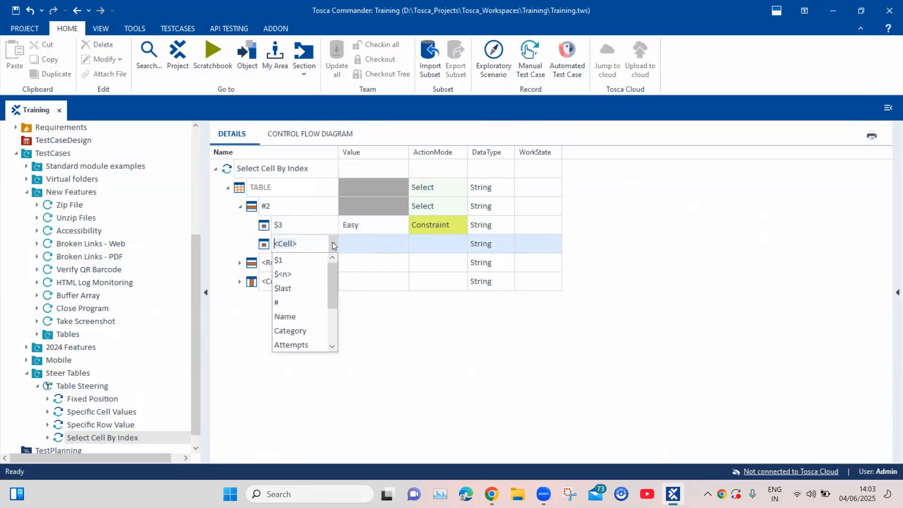
pyautogui.click(301, 264)
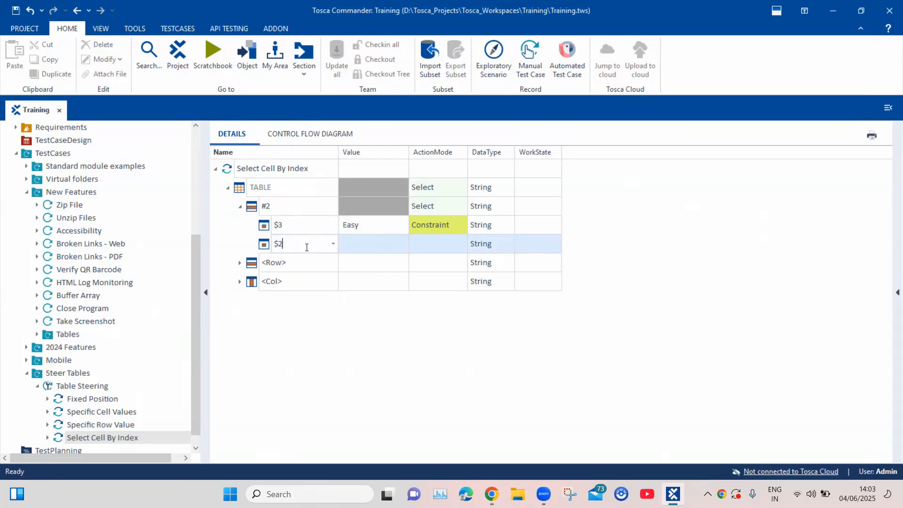
pyautogui.press('Return')
pyautogui.click(365, 238)
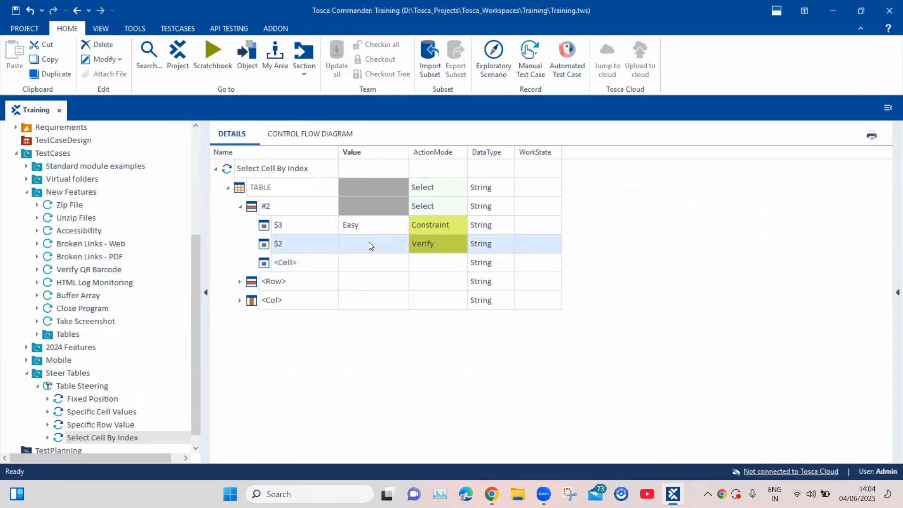
pyautogui.click(491, 494)
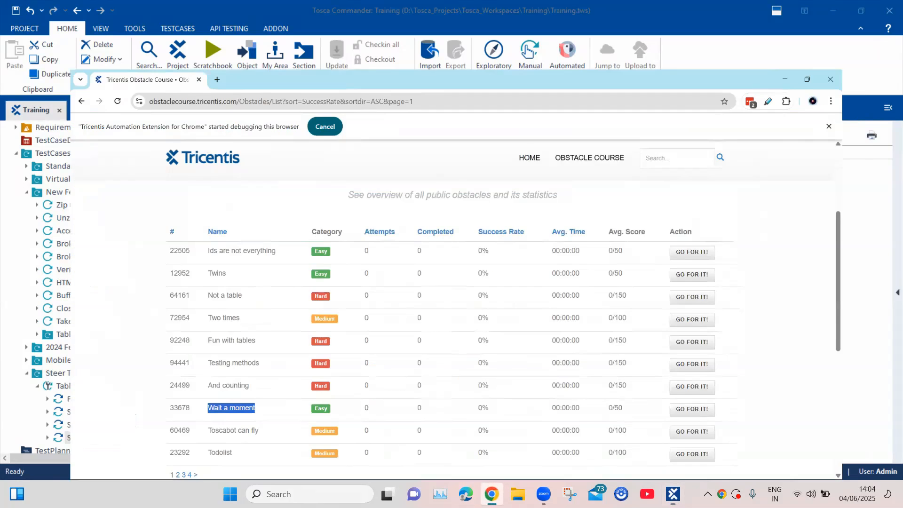
pyautogui.click(492, 494)
pyautogui.click(361, 243)
pyautogui.write('Twins')
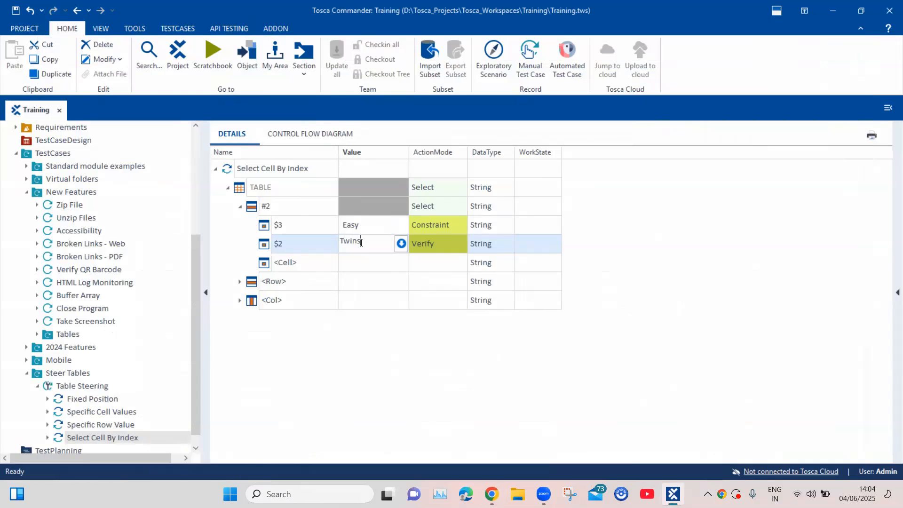
pyautogui.click(585, 305)
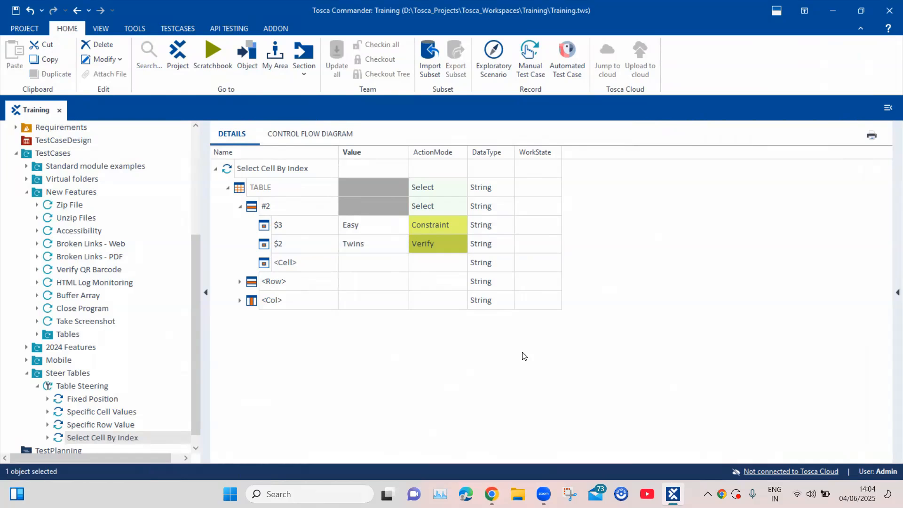
# Run the Select Cell By Index test step in ScratchBook and expand its results down to the $2 cell.
pyautogui.rightClick(280, 173)
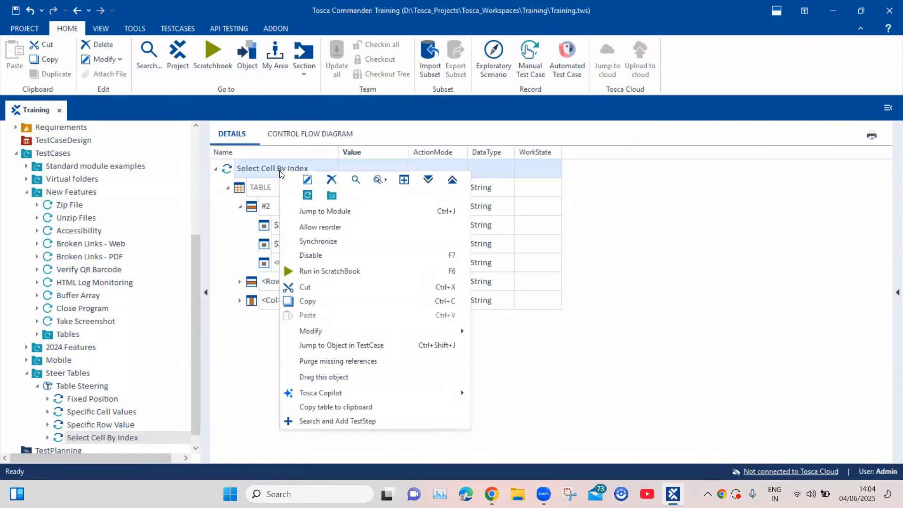
pyautogui.click(323, 271)
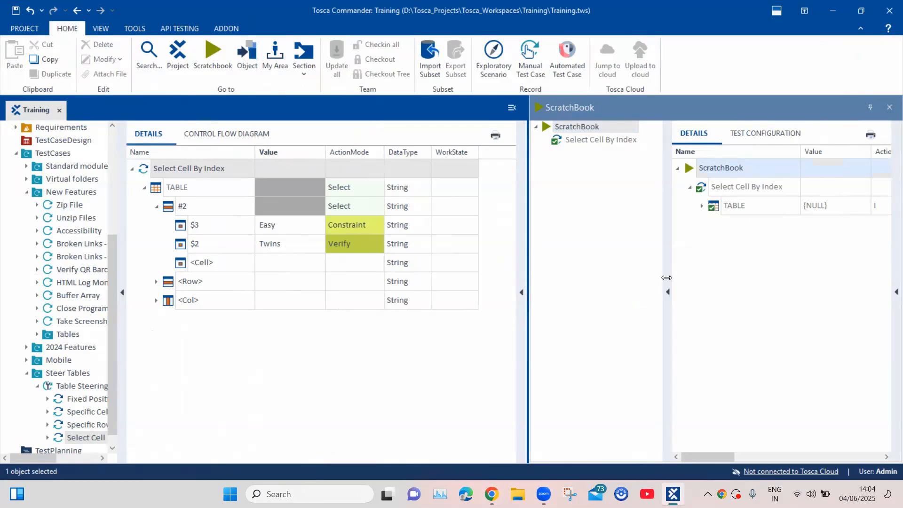
pyautogui.click(668, 292)
pyautogui.click(572, 205)
pyautogui.click(584, 224)
# Examine the full log information of the $2 cell's verification and close ScratchBook.
pyautogui.click(828, 243)
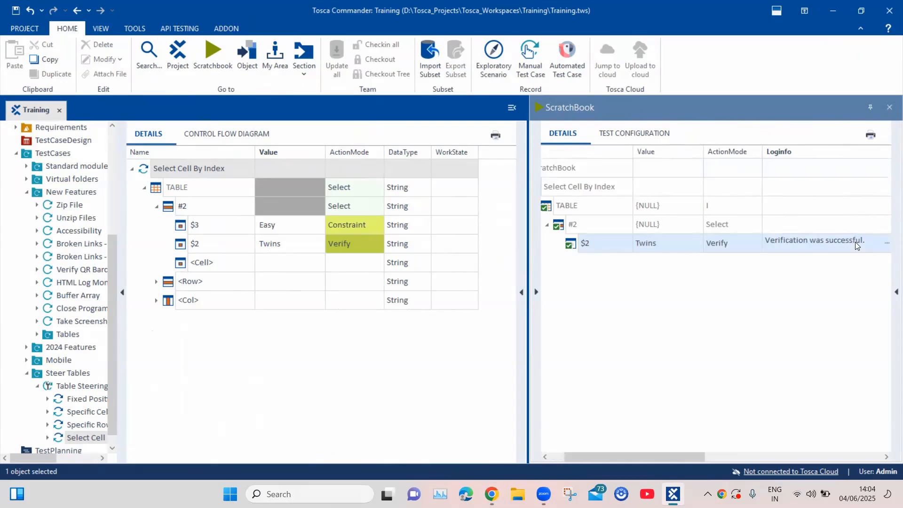
pyautogui.click(886, 243)
pyautogui.moveTo(841, 281); pyautogui.dragTo(762, 259)
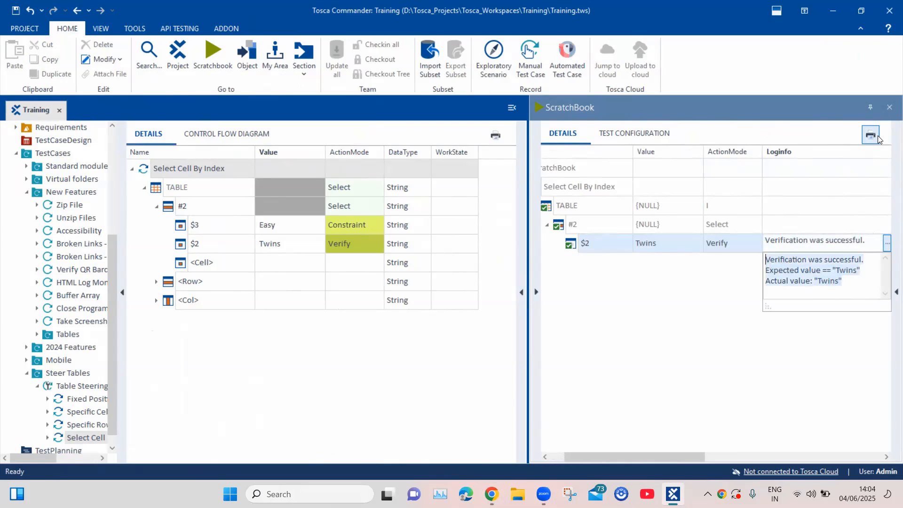
pyautogui.click(888, 107)
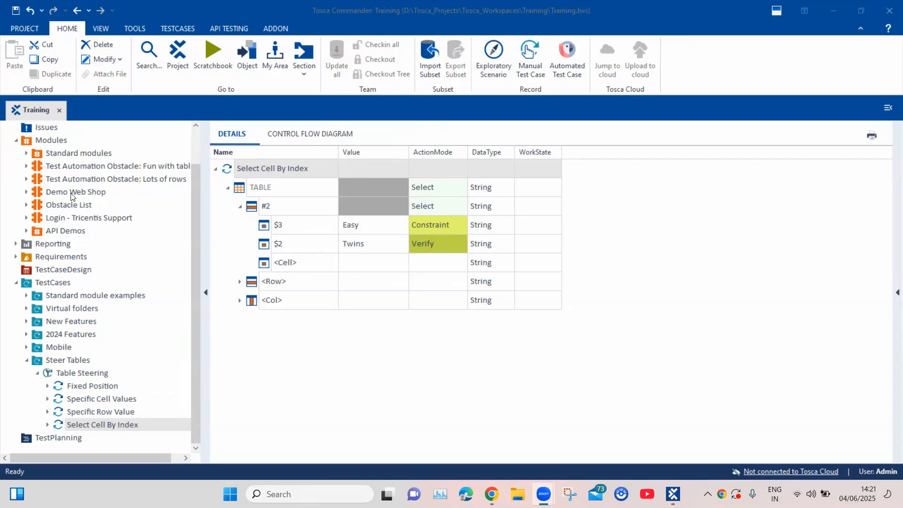
# Add another Obstacle List test step to the Table Steering test case.
pyautogui.click(76, 374)
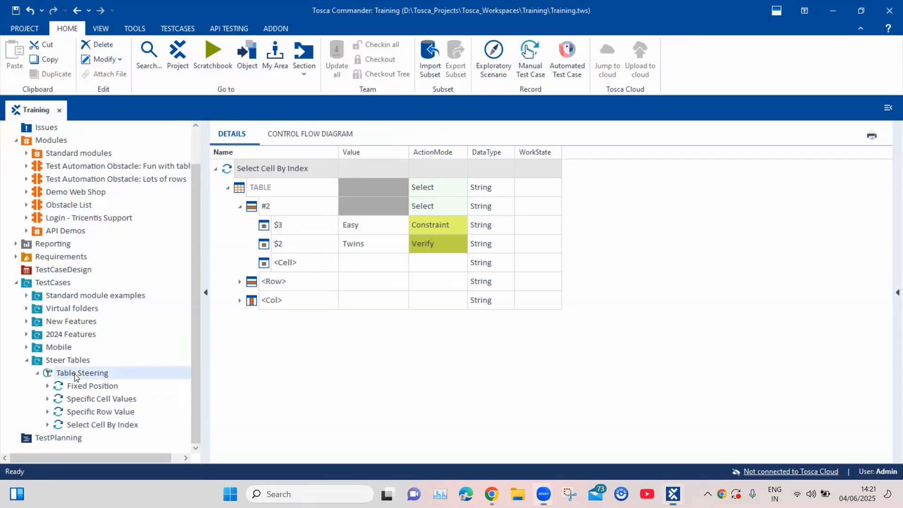
pyautogui.click(228, 243)
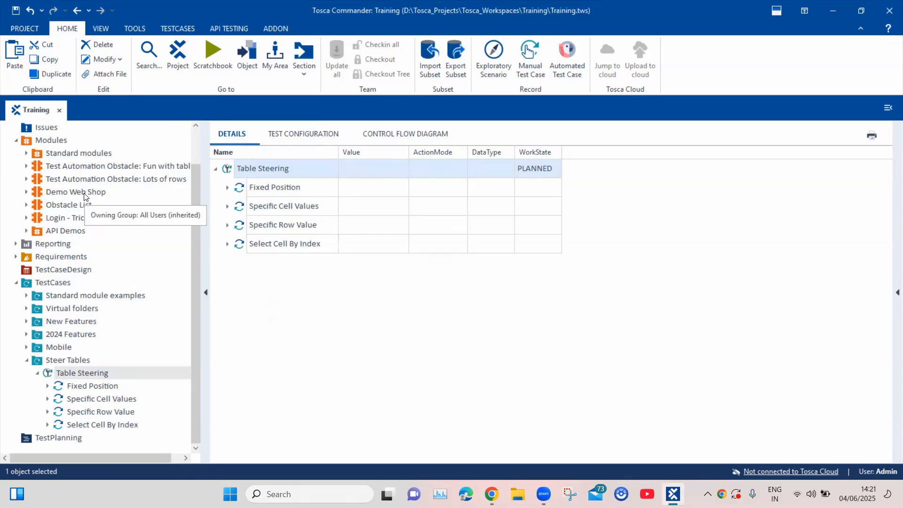
pyautogui.moveTo(71, 204); pyautogui.dragTo(285, 175)
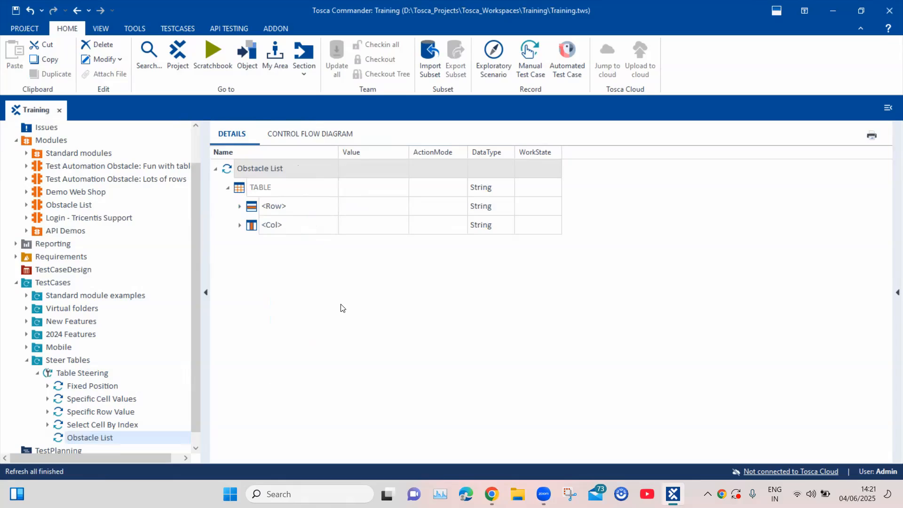
# Set the new Obstacle List step's TABLE value to RowCount == 12 with the Verify action mode.
pyautogui.click(378, 189)
pyautogui.click(377, 189)
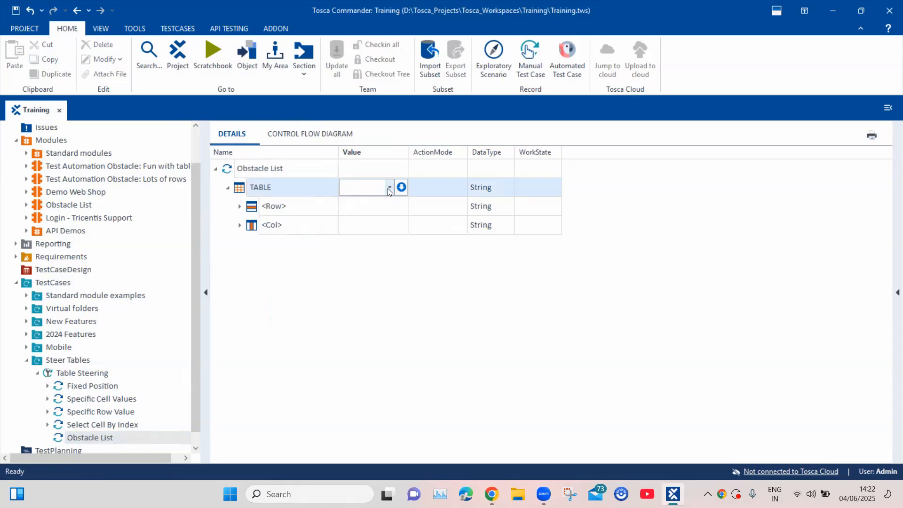
pyautogui.click(402, 187)
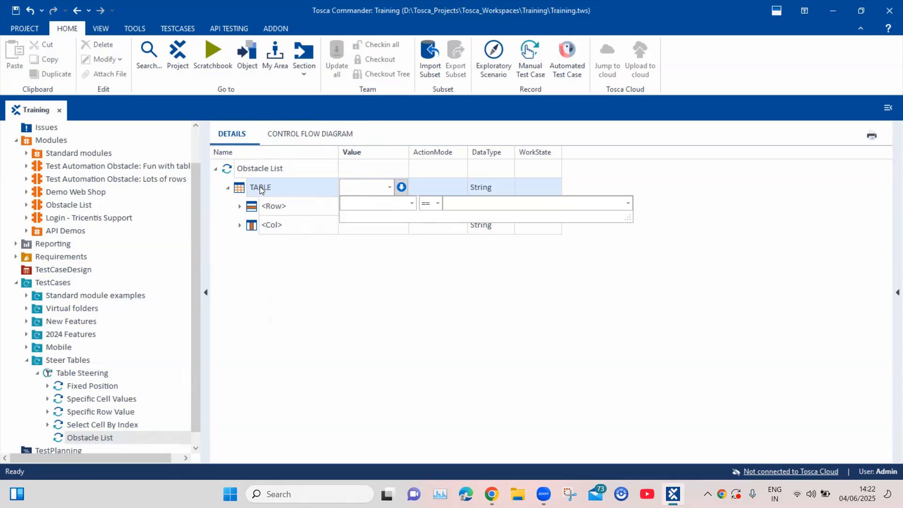
pyautogui.write('RowCount=')
pyautogui.press('Return')
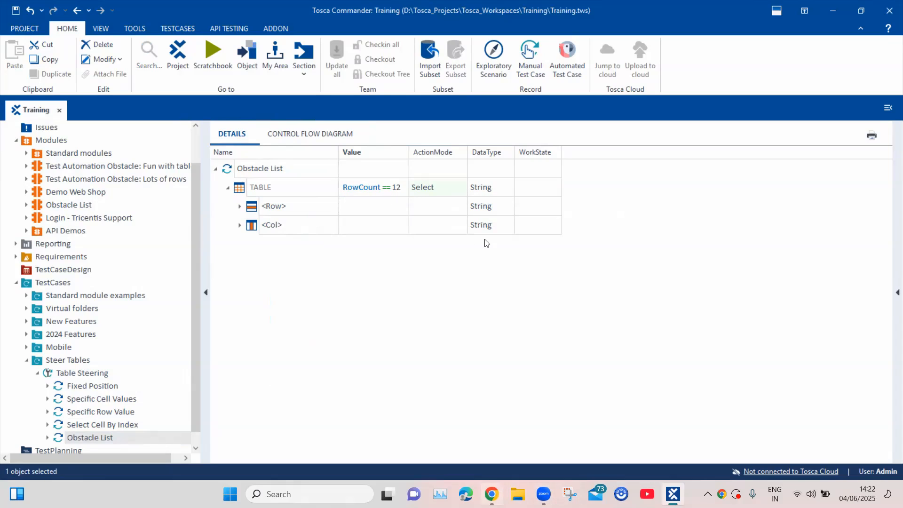
pyautogui.click(437, 190)
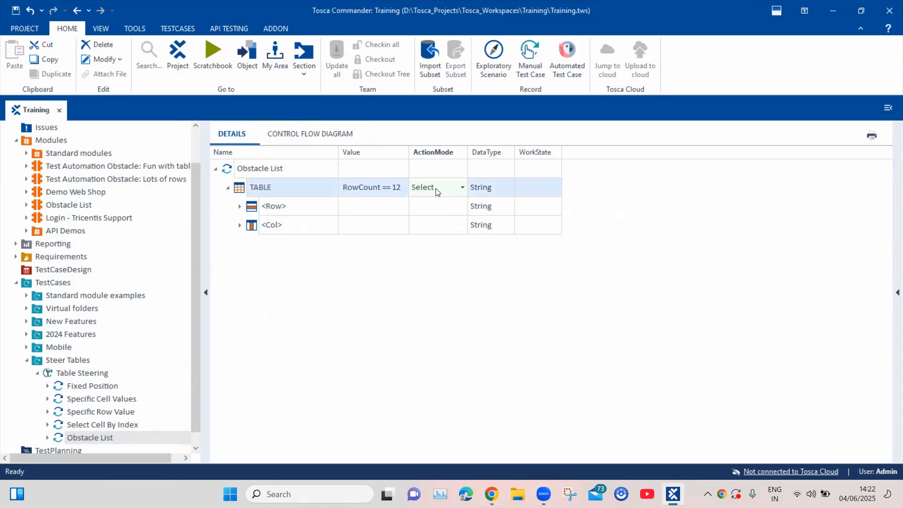
pyautogui.click(462, 188)
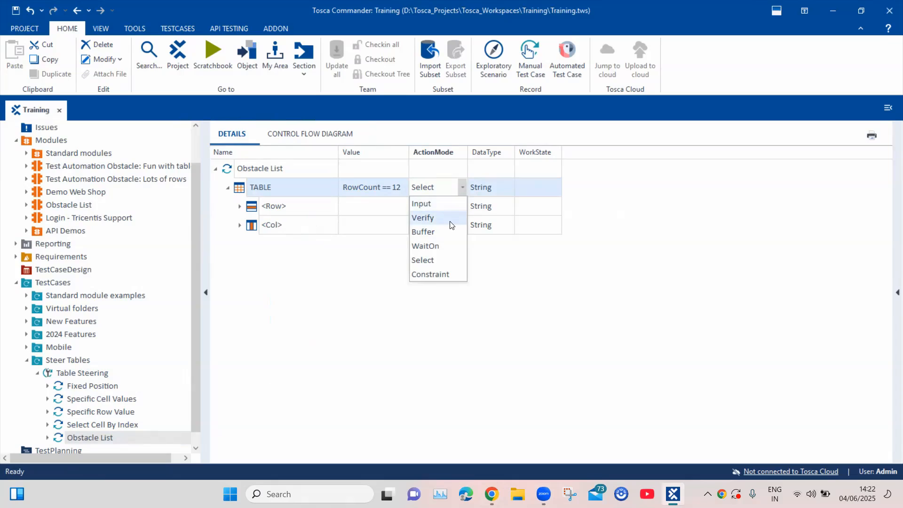
pyautogui.click(452, 219)
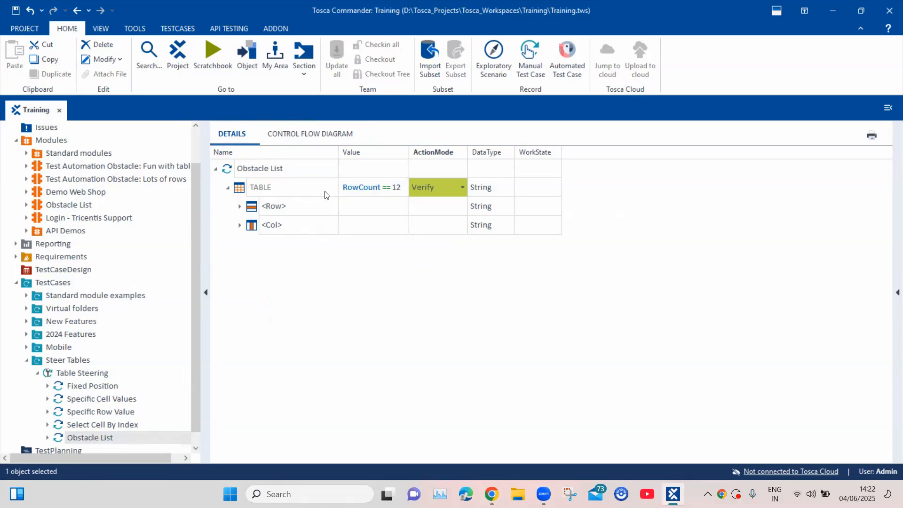
pyautogui.click(245, 190)
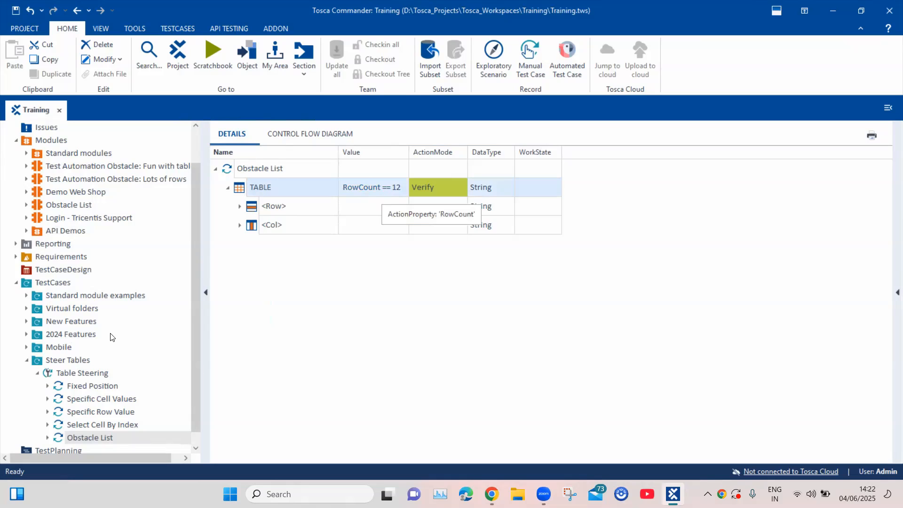
# Run the Obstacle List row count check in ScratchBook and expand its results down to the TABLE entry.
pyautogui.scroll(-1, 113, 338)
pyautogui.rightClick(265, 170)
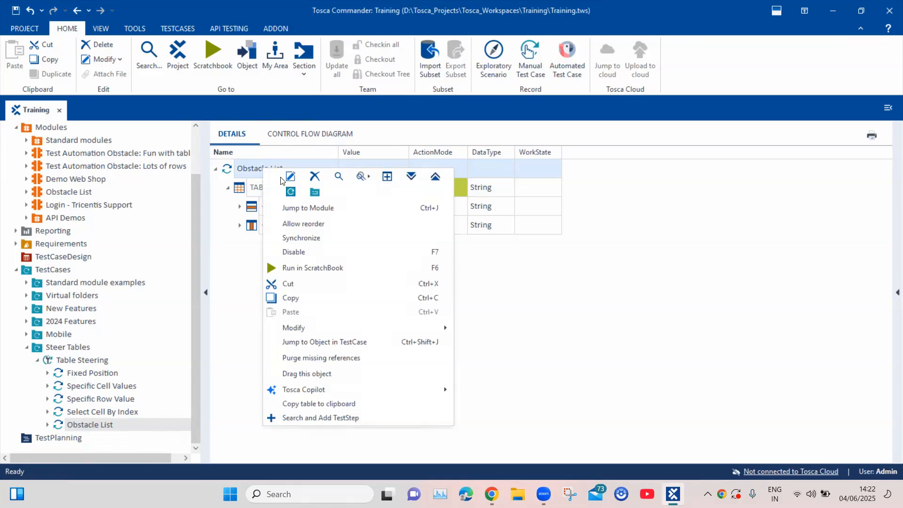
pyautogui.click(322, 268)
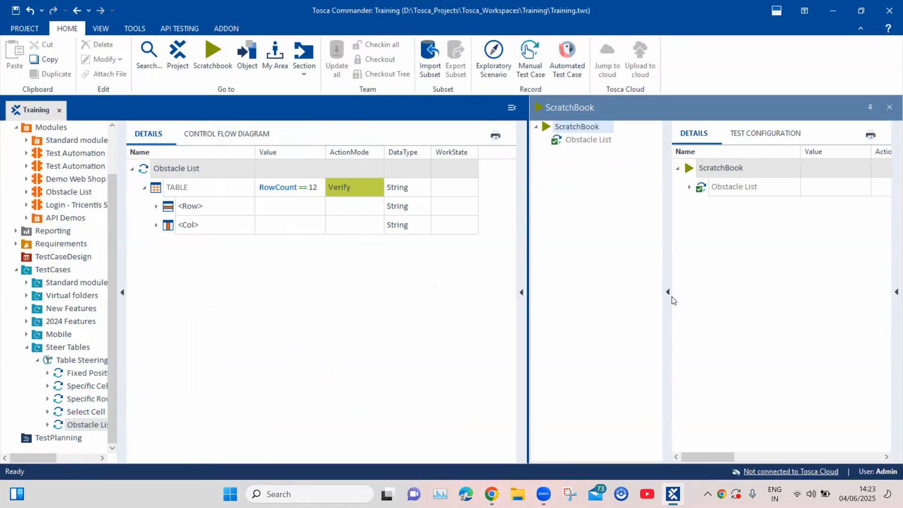
pyautogui.click(559, 187)
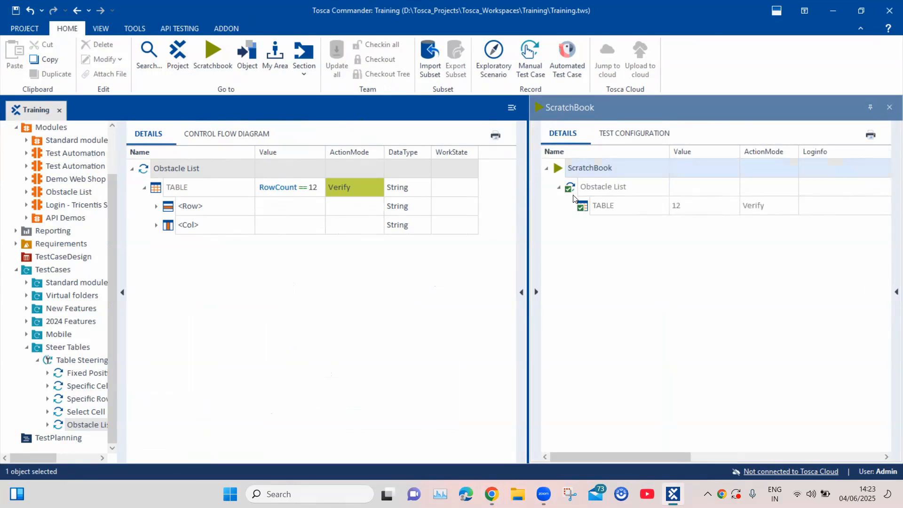
# Examine the value, action mode and log info of the TABLE row count result, and close ScratchBook.
pyautogui.click(626, 212)
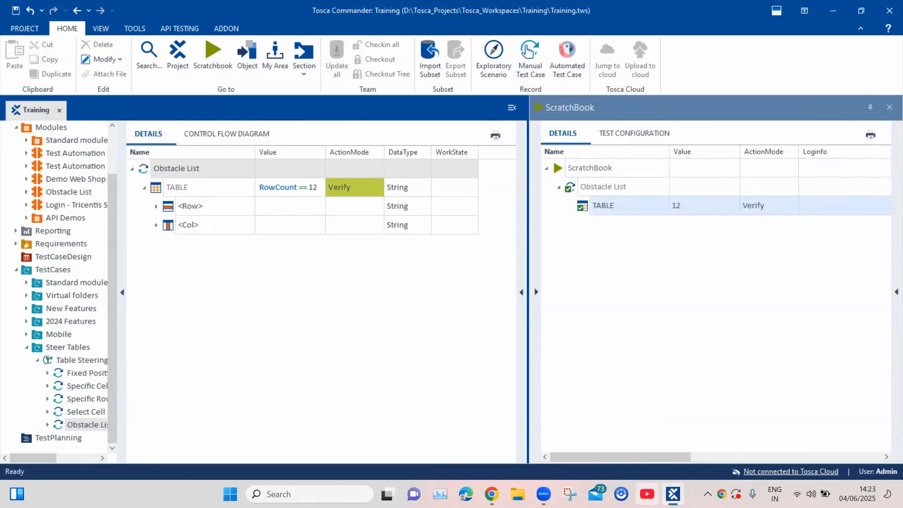
pyautogui.moveTo(649, 459); pyautogui.dragTo(561, 447)
pyautogui.click(846, 214)
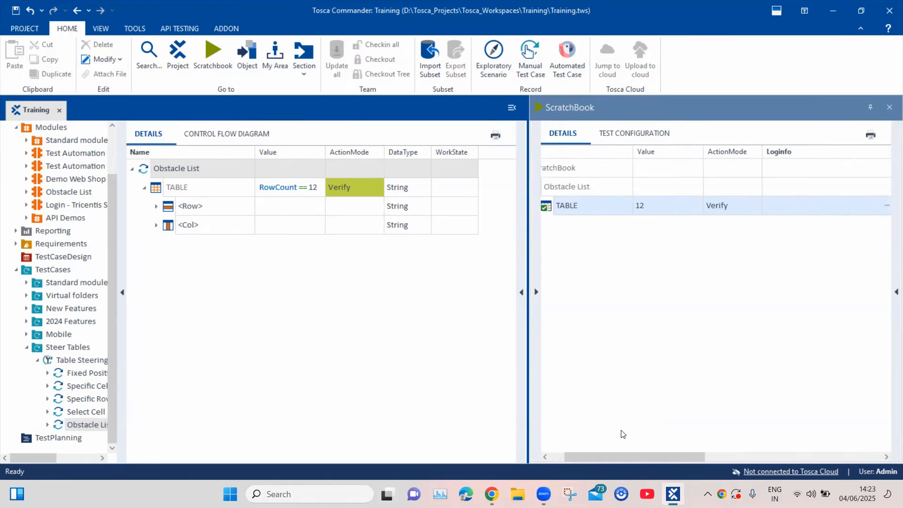
pyautogui.moveTo(657, 460); pyautogui.dragTo(643, 460)
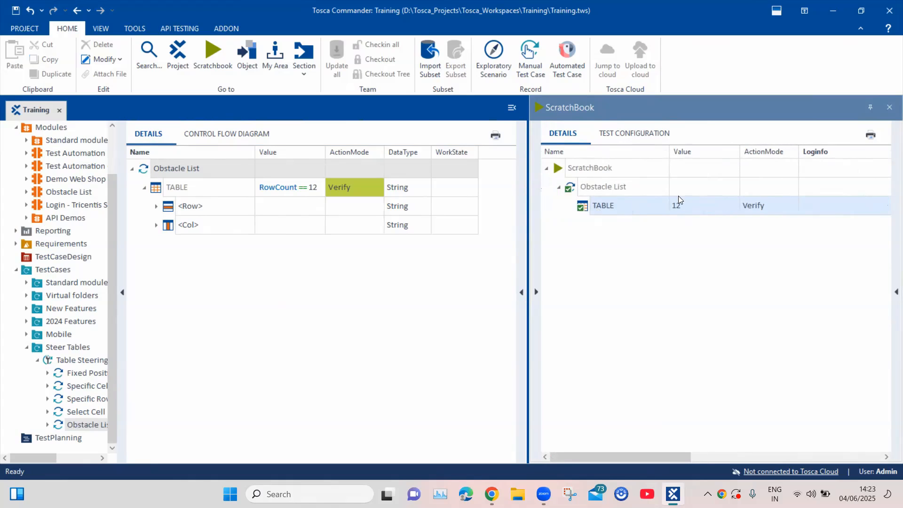
pyautogui.click(889, 109)
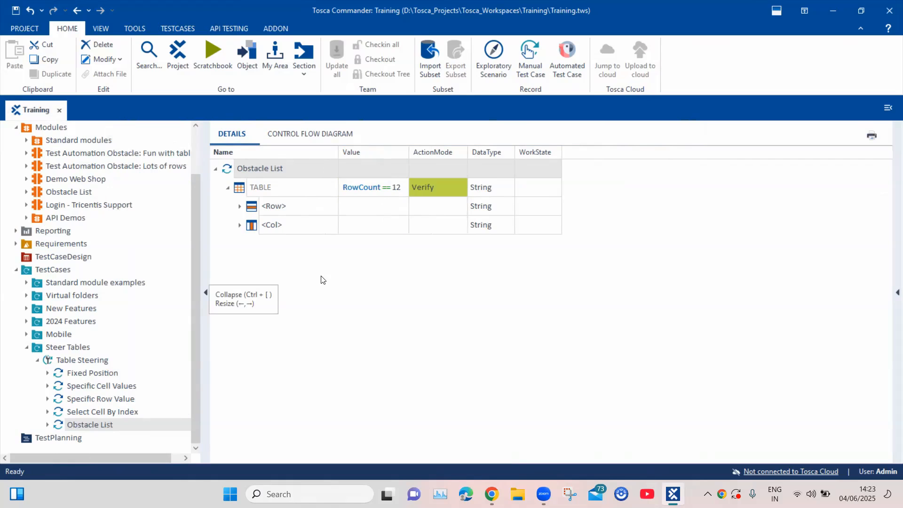
# Replace the row count check on TABLE with ColumnCount == 10.
pyautogui.click(359, 190)
pyautogui.click(359, 188)
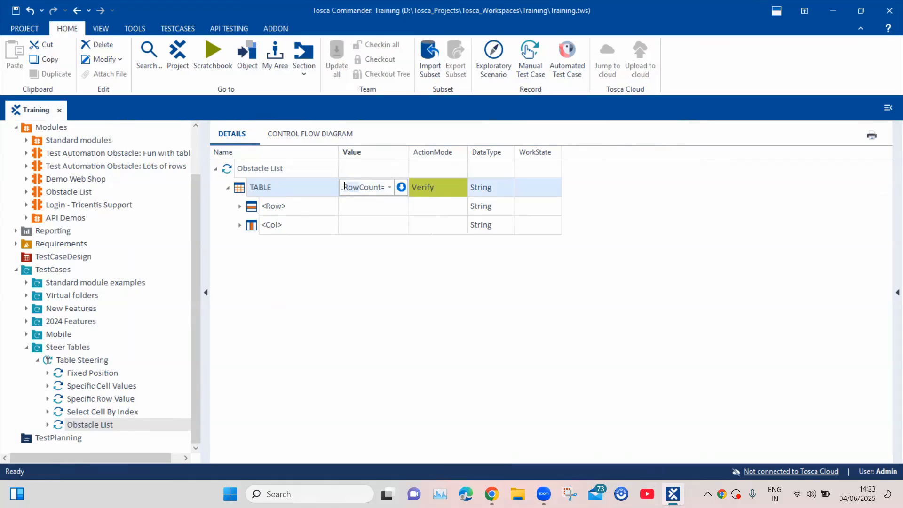
pyautogui.write('ColumnCou')
pyautogui.press('Return')
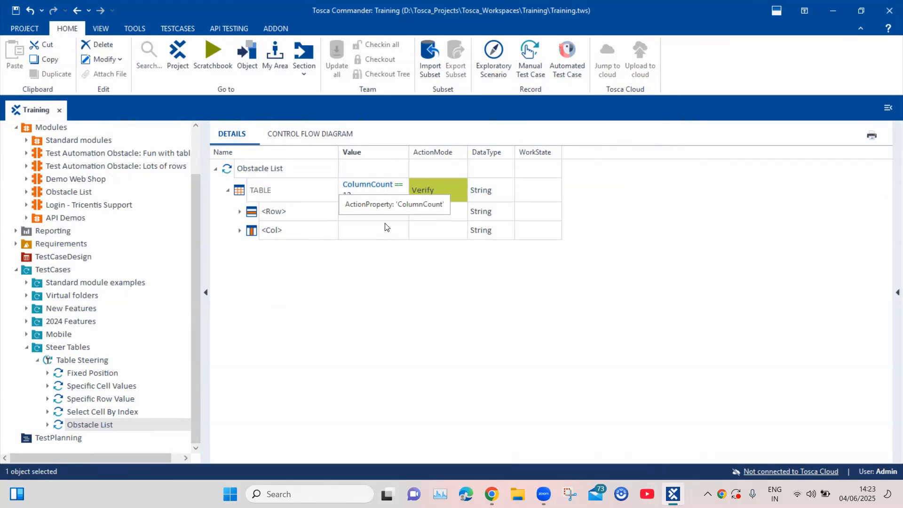
pyautogui.click(357, 190)
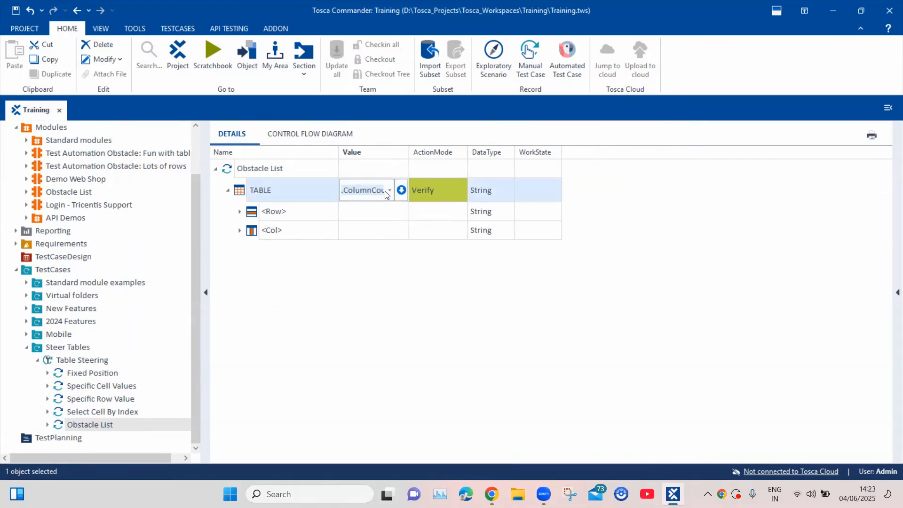
pyautogui.click(401, 191)
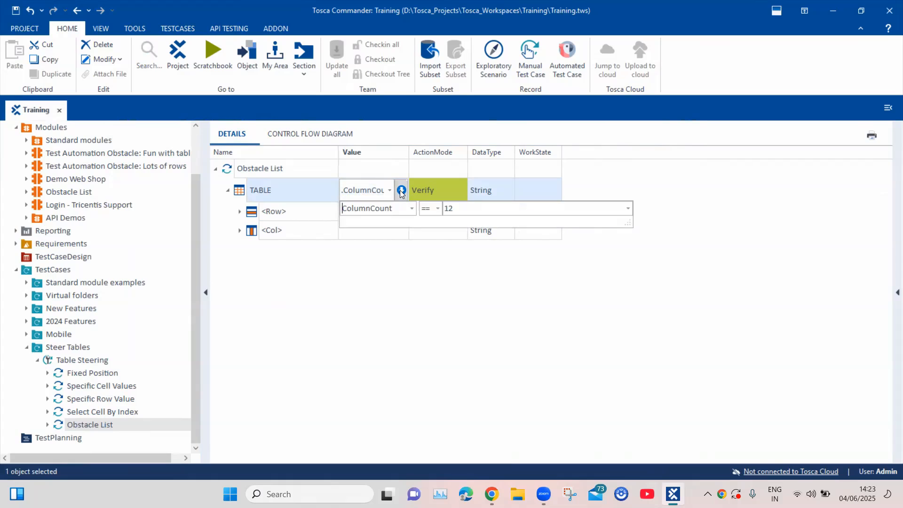
pyautogui.click(452, 208)
pyautogui.click(454, 307)
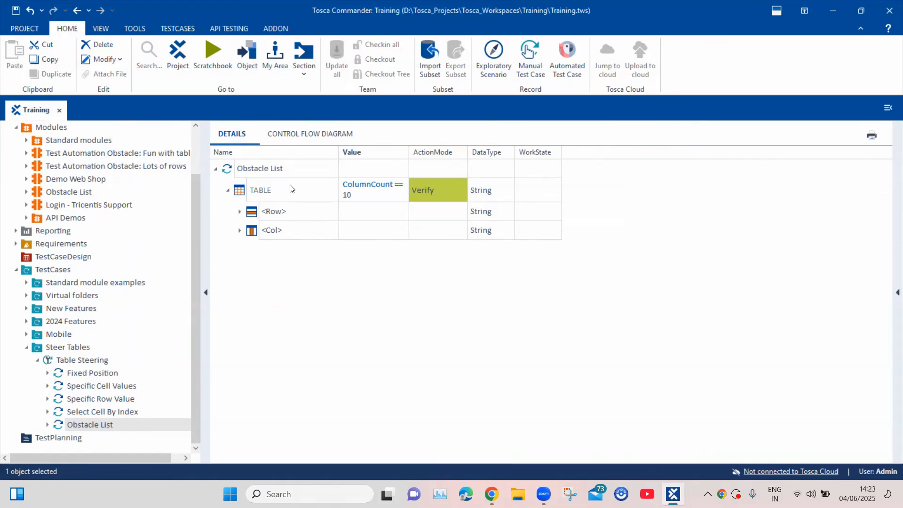
# Run the Obstacle List column count check in ScratchBook and select its TABLE result.
pyautogui.rightClick(275, 170)
pyautogui.click(301, 269)
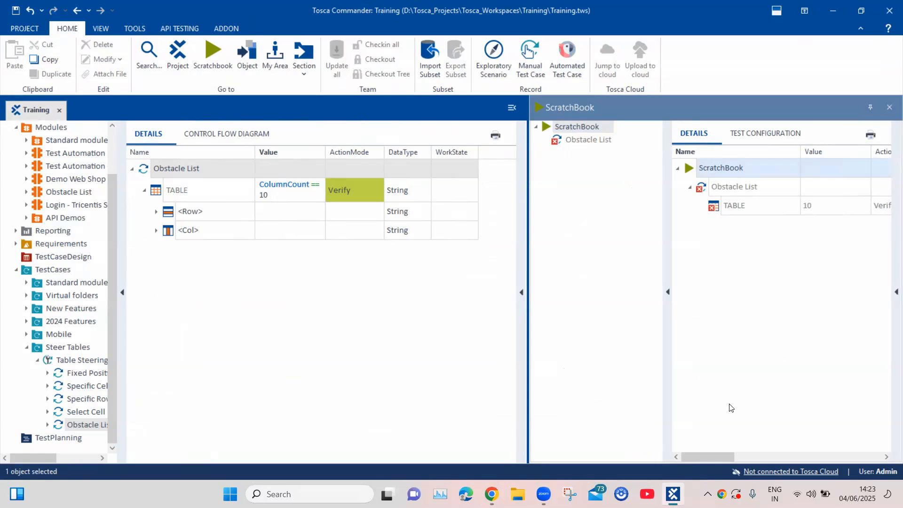
pyautogui.moveTo(719, 457); pyautogui.dragTo(684, 459)
pyautogui.click(719, 210)
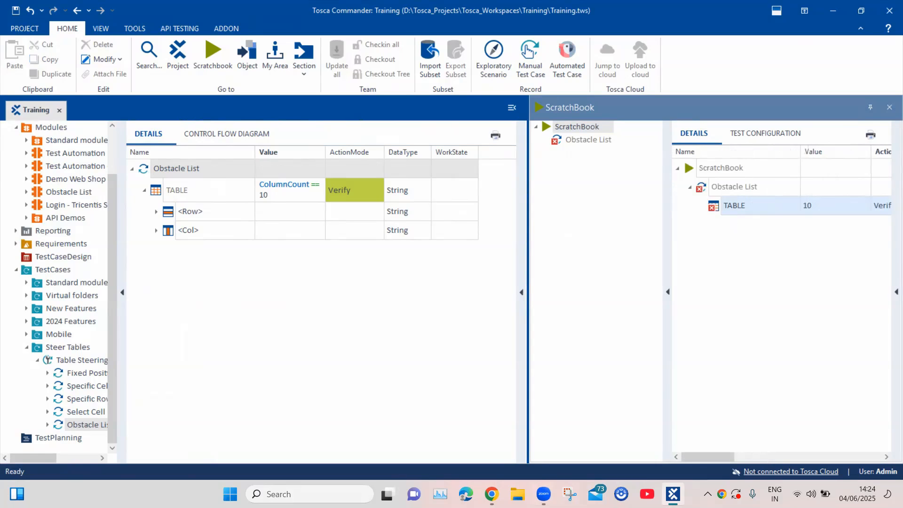
# Check the obstacle table's columns in the Chrome browser, return to Tosca Commander and close ScratchBook.
pyautogui.click(492, 493)
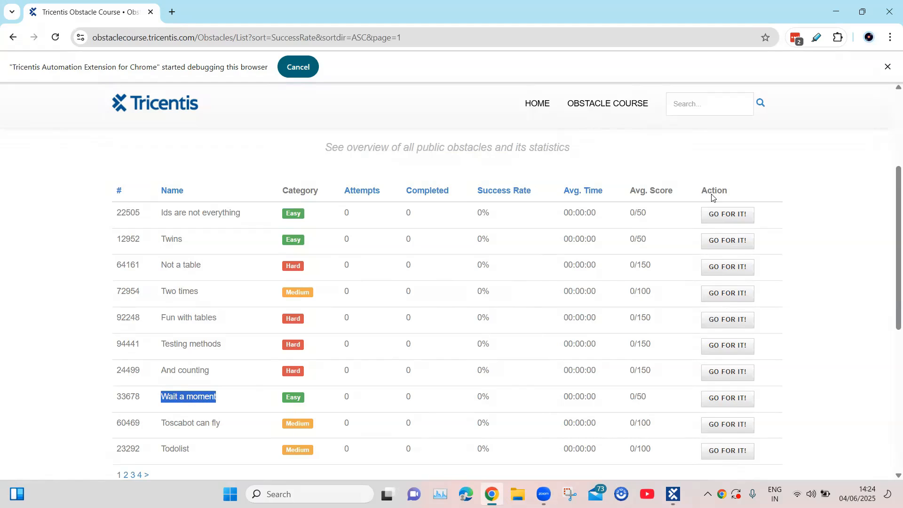
pyautogui.click(672, 494)
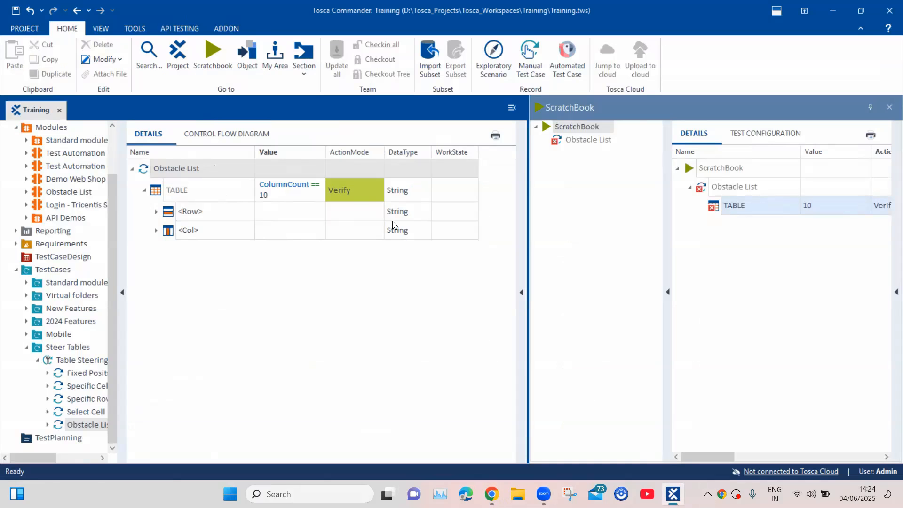
pyautogui.click(889, 107)
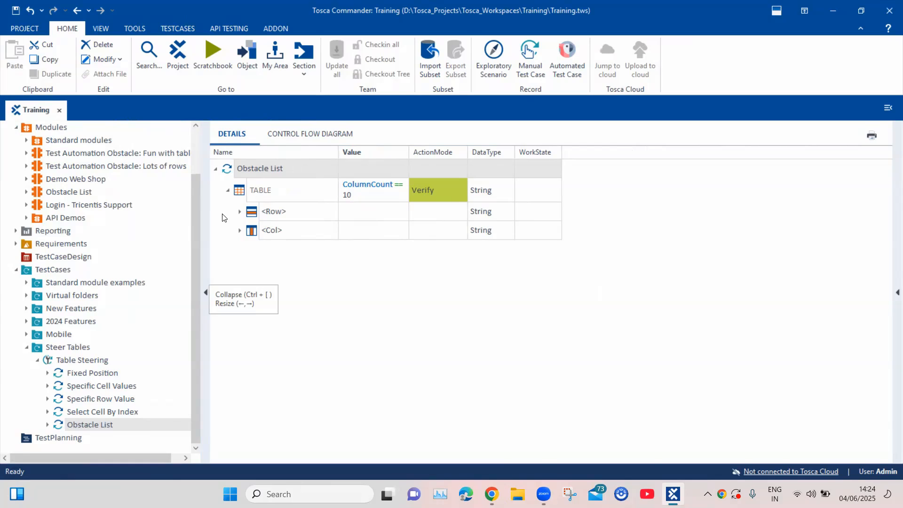
# Rename the Obstacle List test step as RowColCount.
pyautogui.doubleClick(301, 167)
pyautogui.moveTo(290, 167); pyautogui.dragTo(238, 167)
pyautogui.click(299, 169)
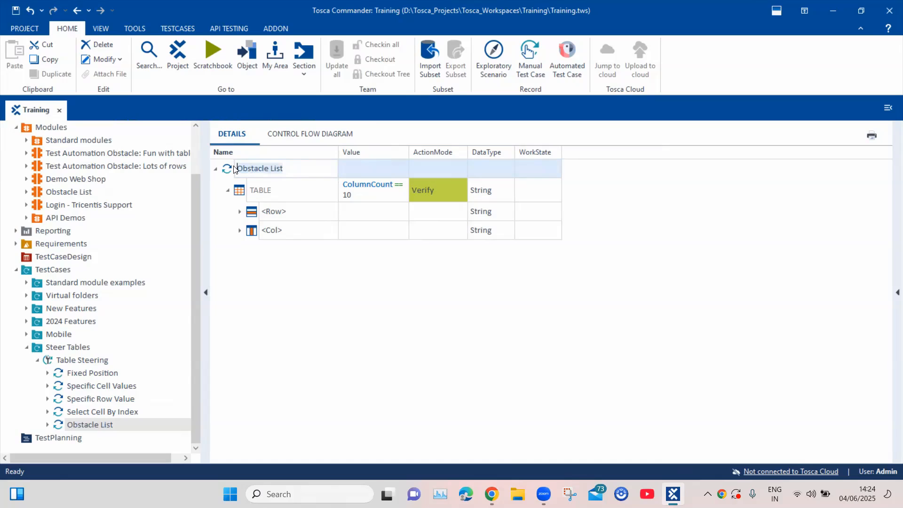
pyautogui.write('RowColCoun')
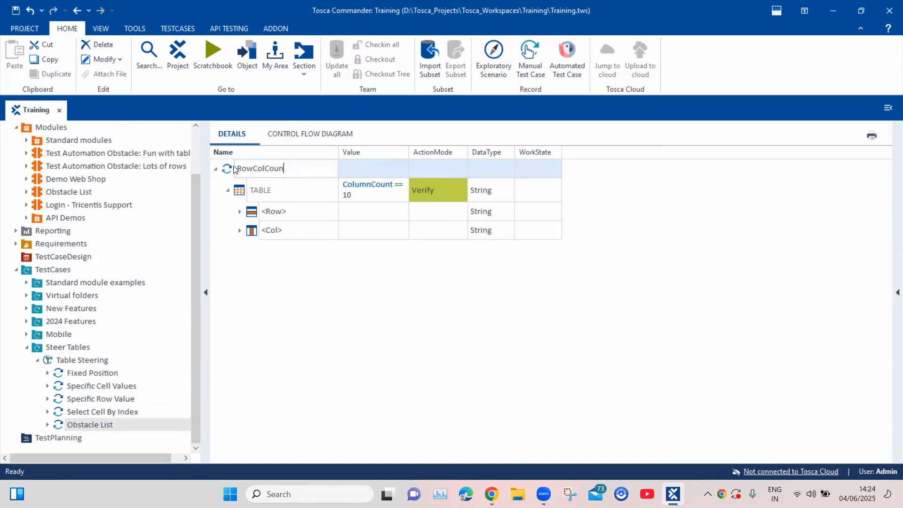
pyautogui.write('t')
pyautogui.press('Return')
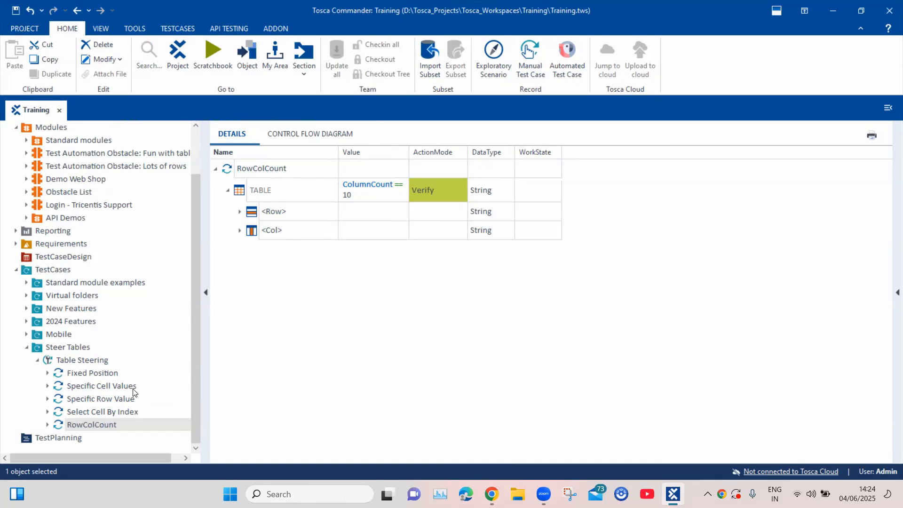
# Set the expected ColumnCount of TABLE to 9 from the Table Steering test case and collapse the RowColCount step.
pyautogui.click(75, 360)
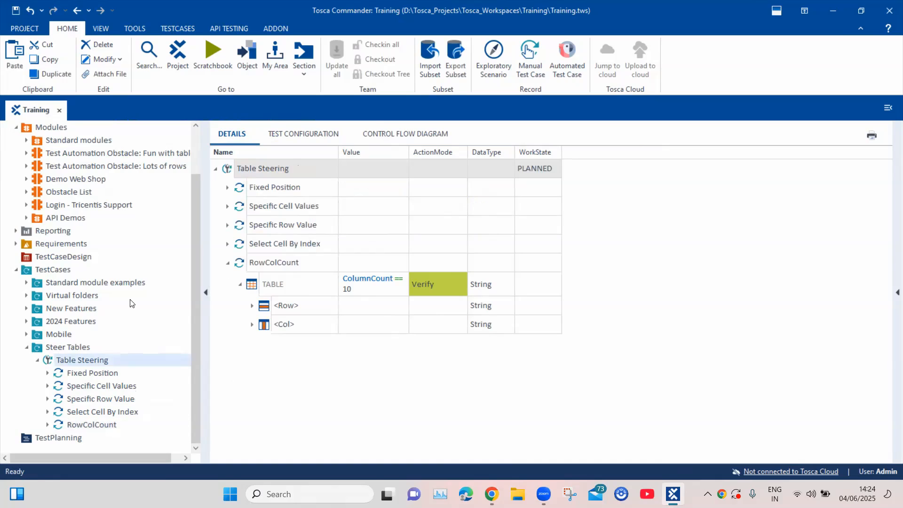
pyautogui.click(357, 288)
pyautogui.click(363, 286)
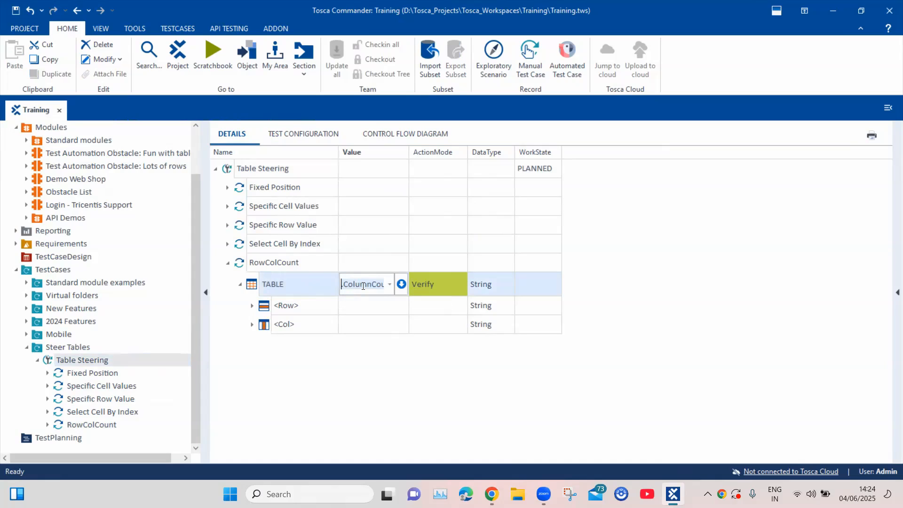
pyautogui.click(400, 284)
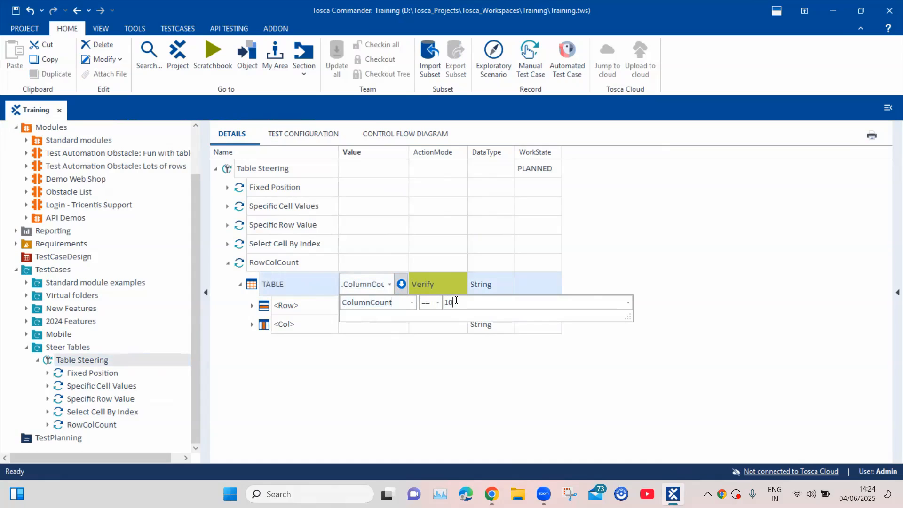
pyautogui.moveTo(446, 301); pyautogui.dragTo(442, 299)
pyautogui.write('9')
pyautogui.click(475, 397)
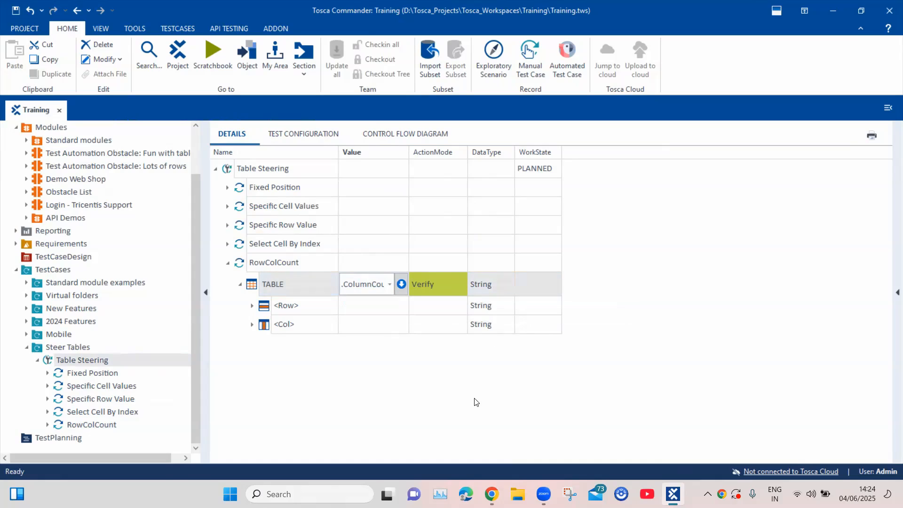
pyautogui.click(227, 263)
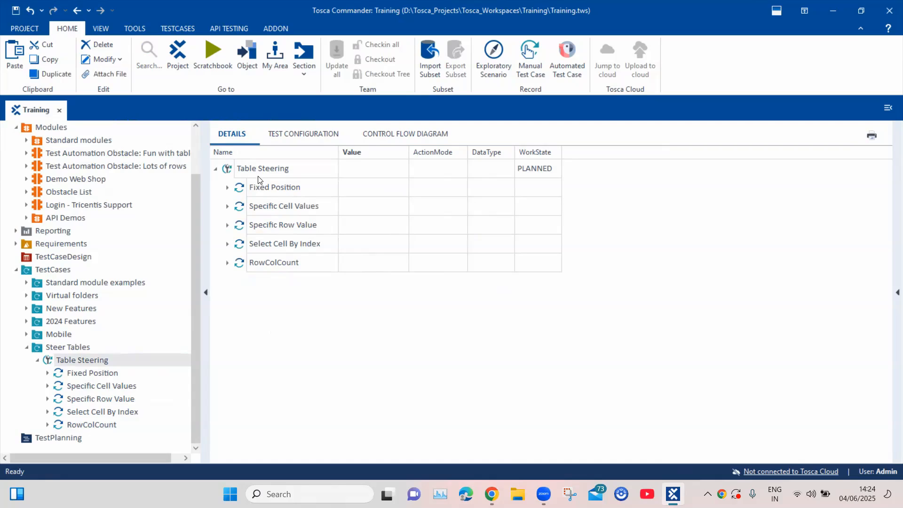
# Add the Obstacle List module to the Table Steering test case and choose Name as the column of TABLE.
pyautogui.moveTo(61, 192); pyautogui.dragTo(240, 165)
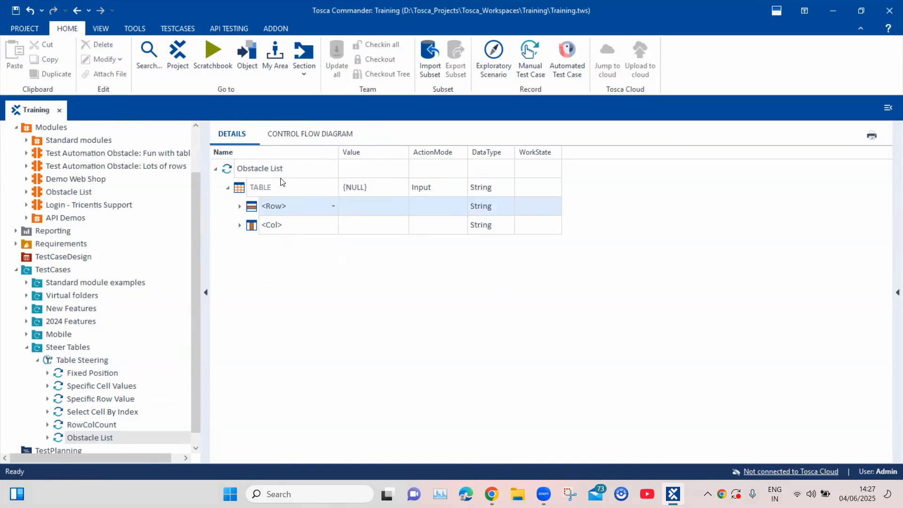
pyautogui.click(293, 230)
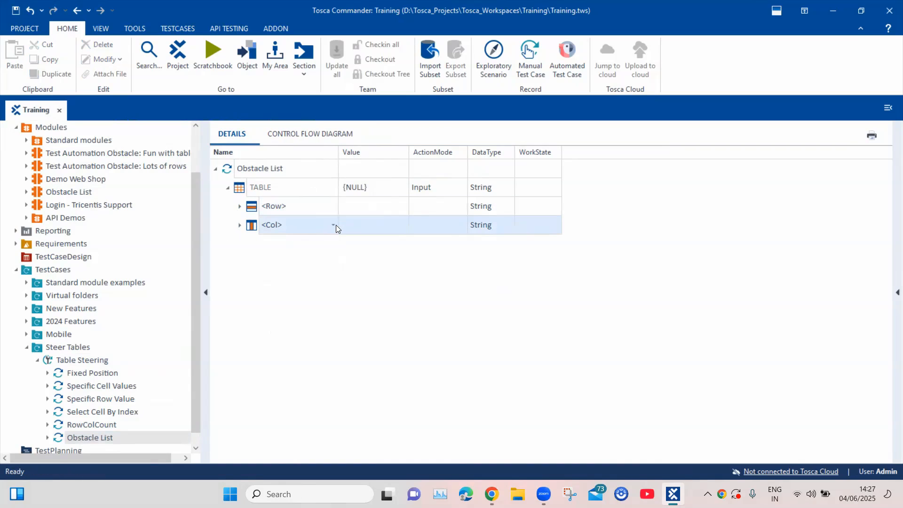
pyautogui.click(334, 225)
pyautogui.moveTo(330, 267); pyautogui.dragTo(330, 277)
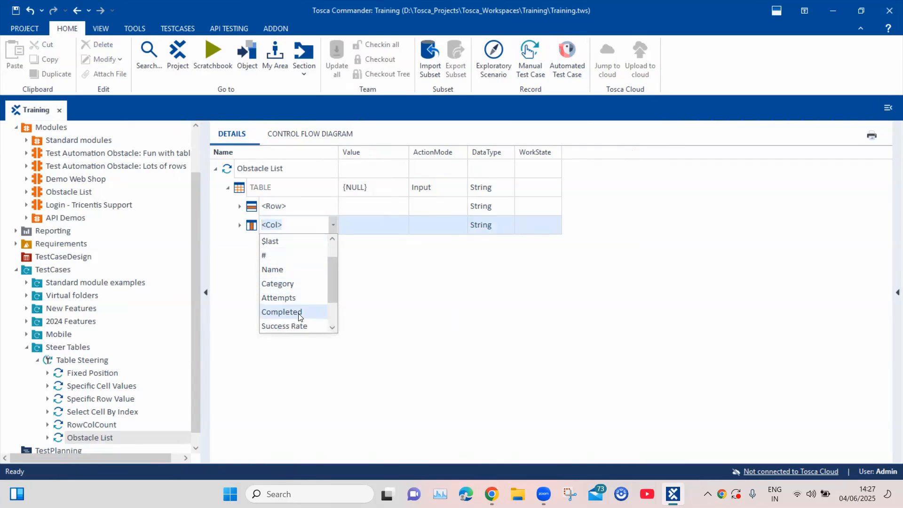
pyautogui.click(290, 270)
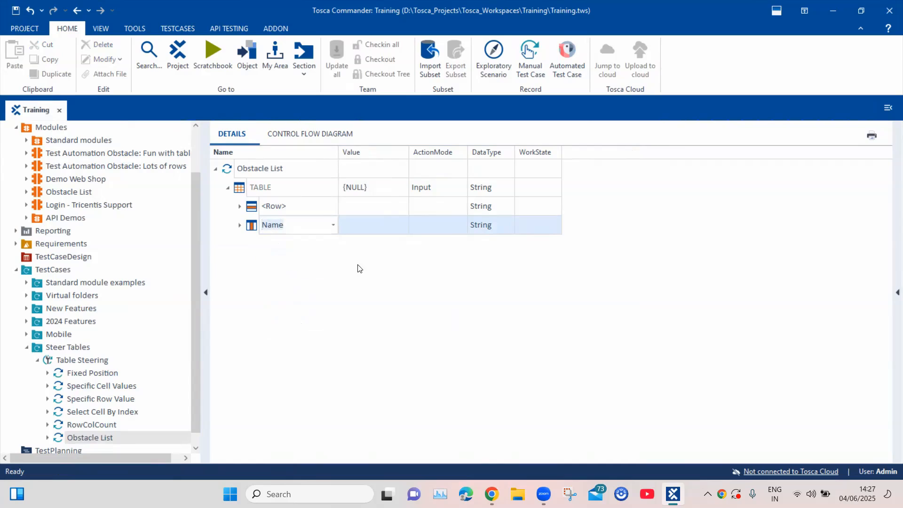
# Specify $5 as the cell under the Name column of TABLE.
pyautogui.click(358, 232)
pyautogui.click(336, 245)
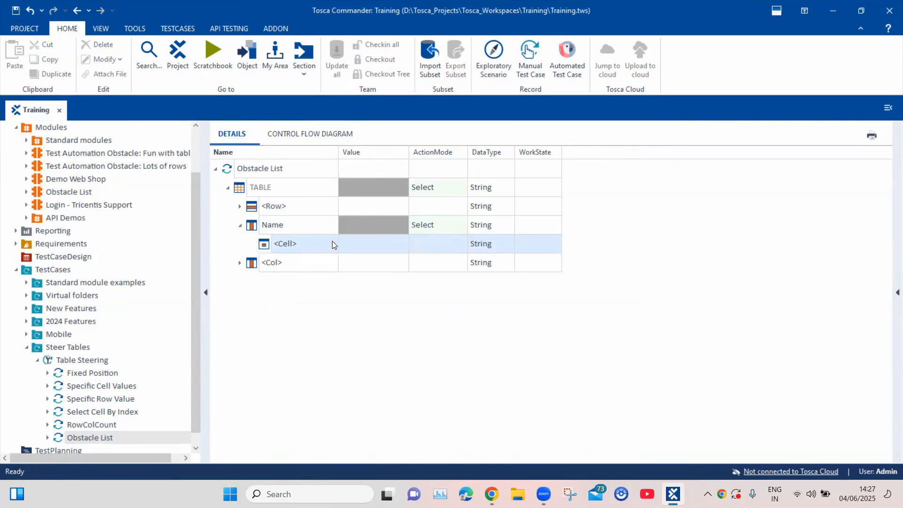
pyautogui.click(332, 241)
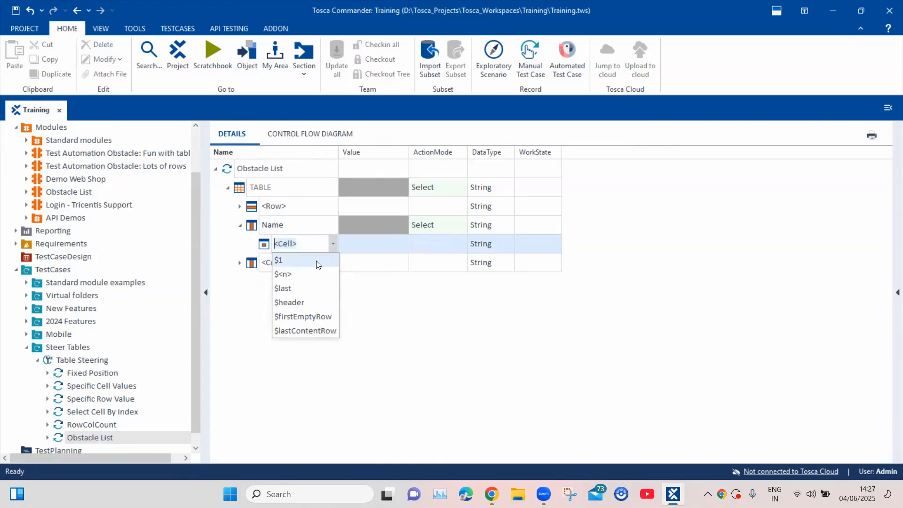
pyautogui.write('$1')
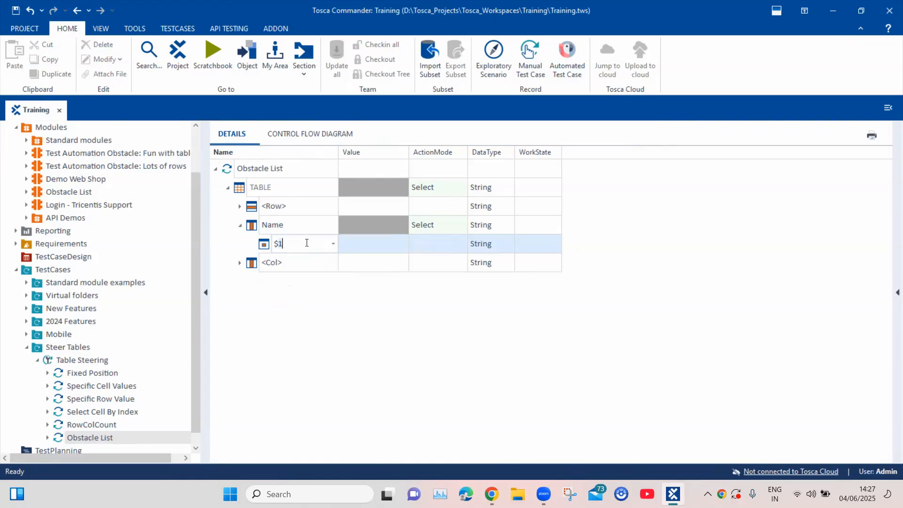
pyautogui.press('Return')
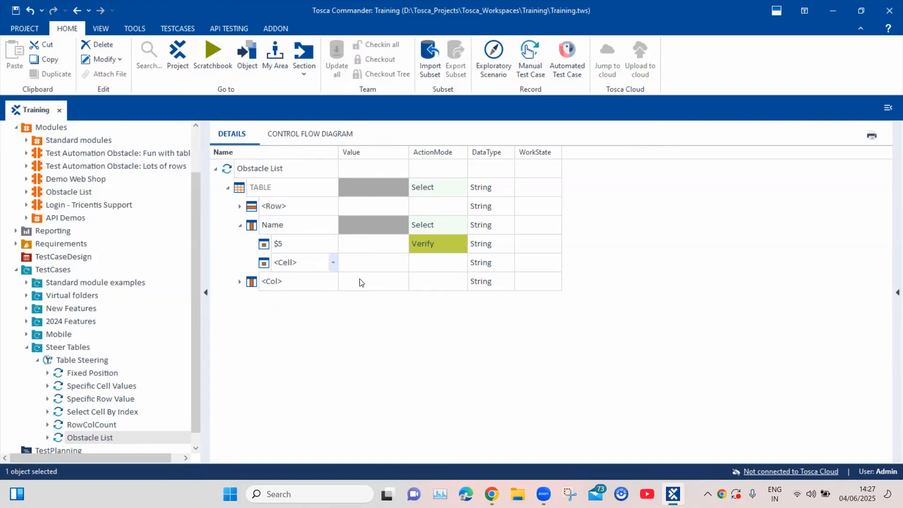
# Set the ActionMode of the $5 cell to Buffer.
pyautogui.click(369, 247)
pyautogui.click(426, 243)
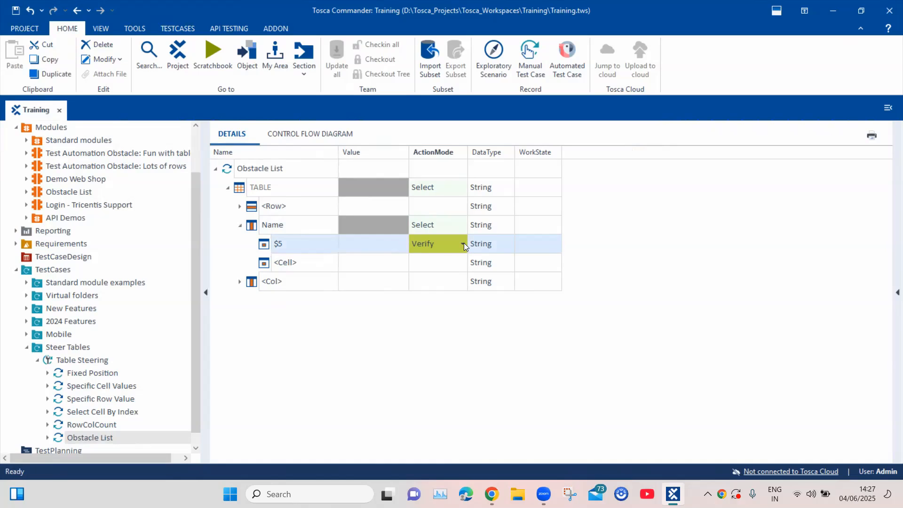
pyautogui.click(464, 244)
pyautogui.click(452, 288)
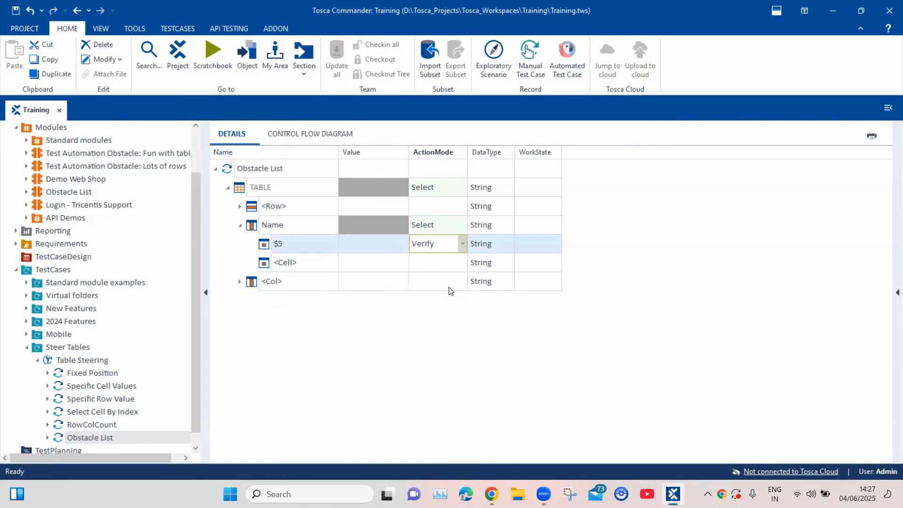
# Set the $5 cell's value to buffer its Text property under the name B_Name.
pyautogui.click(367, 241)
pyautogui.click(401, 243)
pyautogui.click(411, 260)
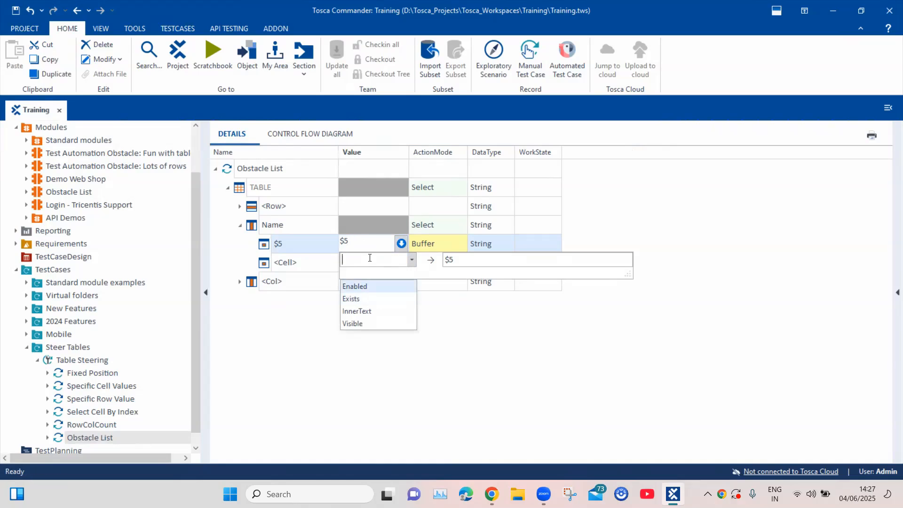
pyautogui.click(370, 258)
pyautogui.write('Text')
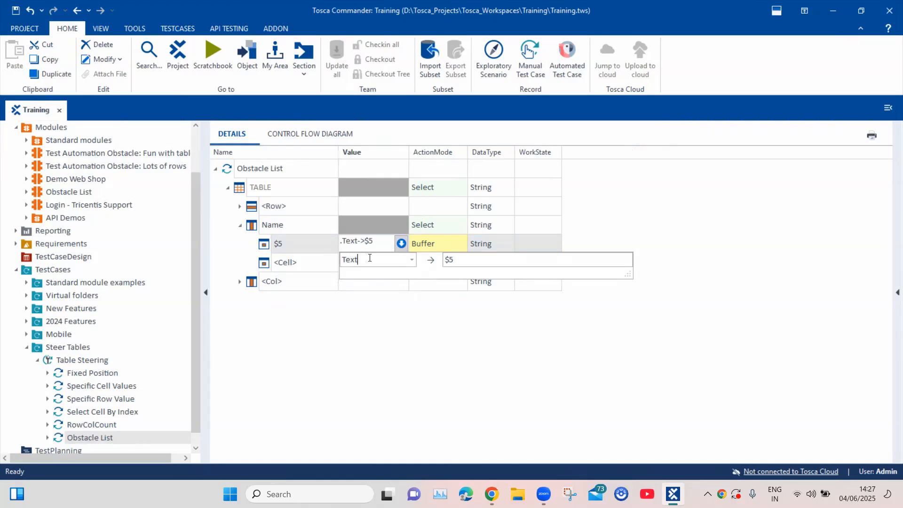
pyautogui.click(451, 259)
pyautogui.write('B_NAme')
pyautogui.press('BackSpace')
pyautogui.press('BackSpace')
pyautogui.press('BackSpace')
pyautogui.write('ame')
pyautogui.click(476, 324)
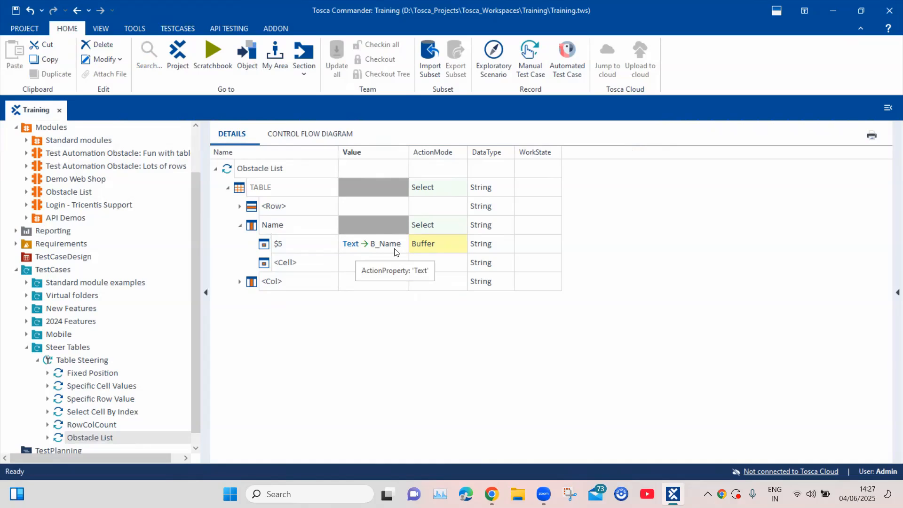
# Run the Obstacle List test step in ScratchBook and expand its result down to the $5 cell.
pyautogui.rightClick(262, 168)
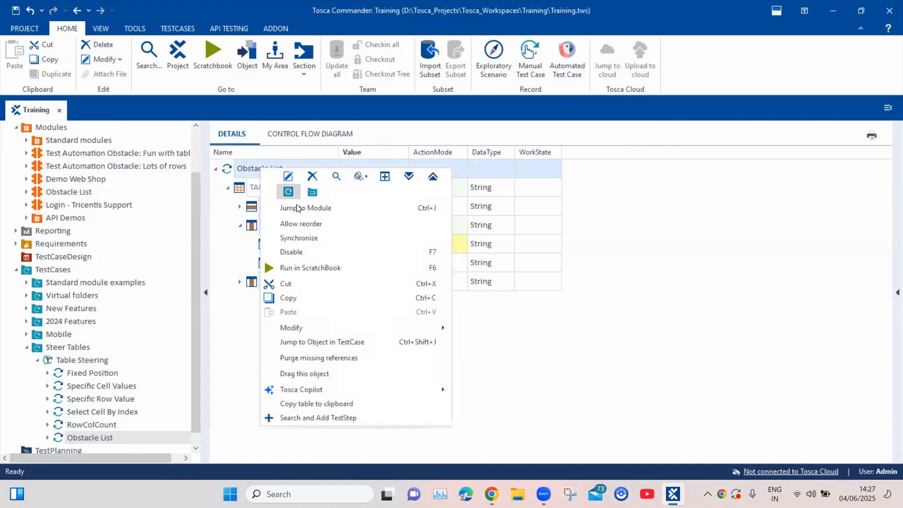
pyautogui.click(314, 266)
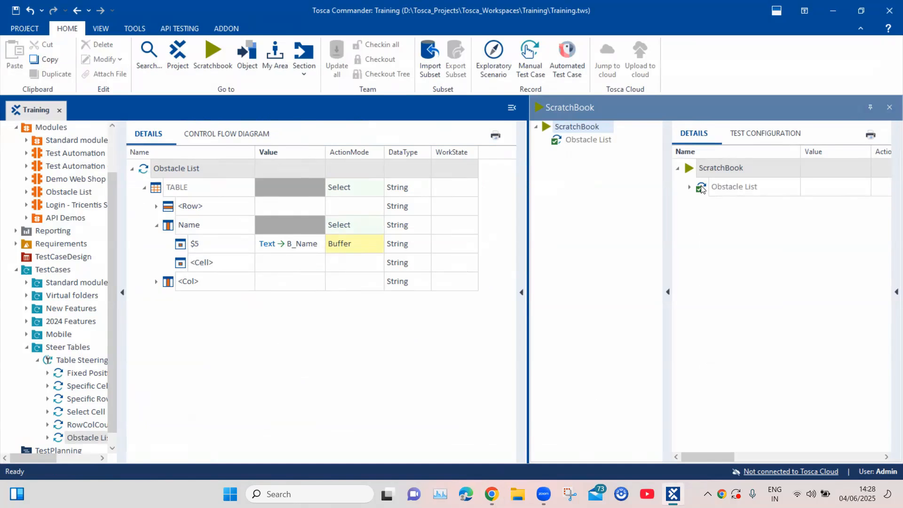
pyautogui.click(668, 292)
pyautogui.click(558, 187)
pyautogui.click(571, 206)
pyautogui.click(583, 225)
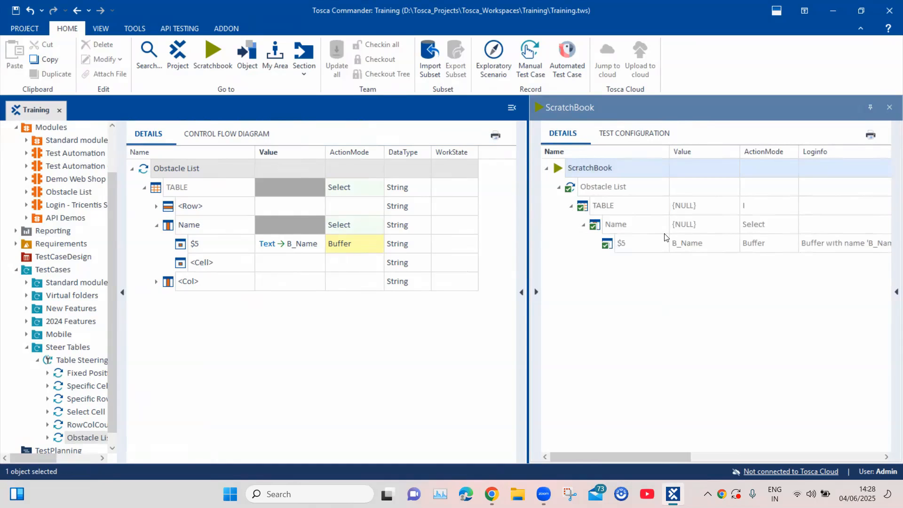
# Read the full Loginfo of the $5 cell's result for the value stored in B_Name.
pyautogui.moveTo(662, 460); pyautogui.dragTo(697, 459)
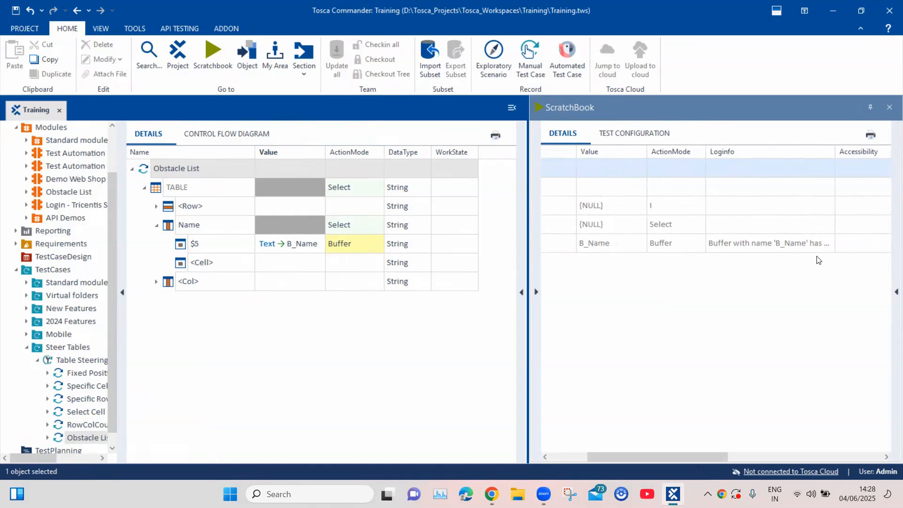
pyautogui.click(817, 244)
pyautogui.click(830, 243)
pyautogui.moveTo(774, 261); pyautogui.dragTo(736, 281)
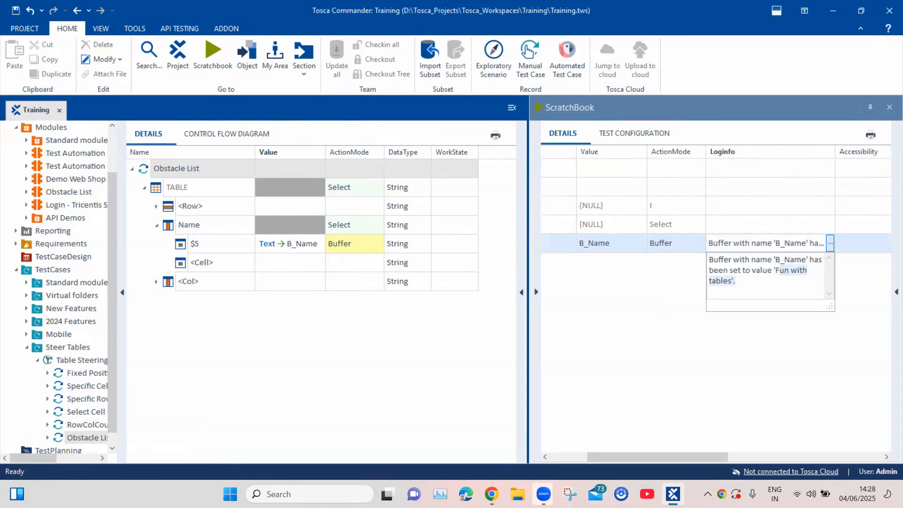
# Switch to Chrome, check the Name in the fifth row of the obstacle table, and return to Tosca Commander.
pyautogui.click(492, 494)
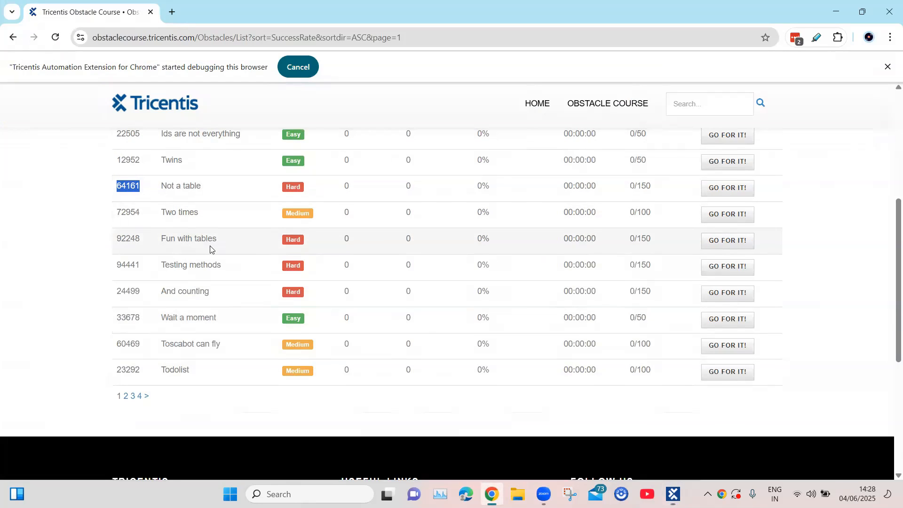
pyautogui.scroll(1, 210, 249)
pyautogui.moveTo(218, 300); pyautogui.dragTo(159, 297)
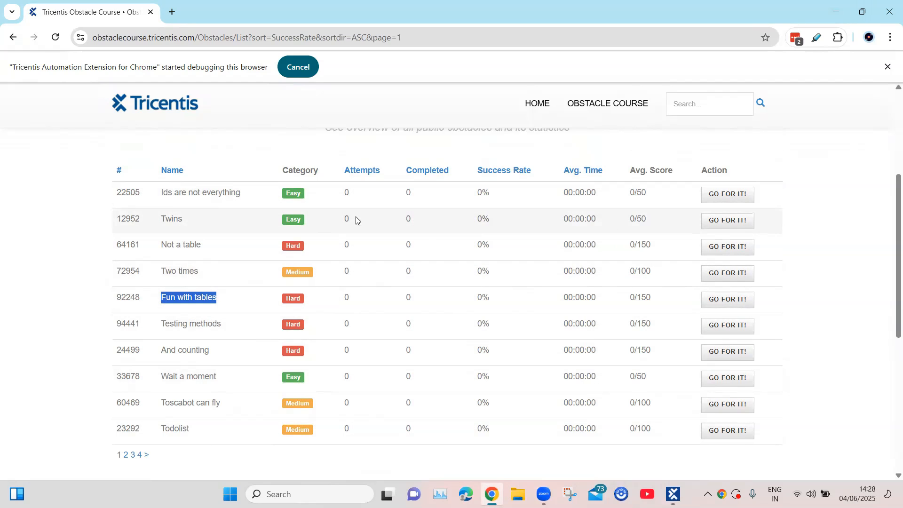
pyautogui.click(835, 8)
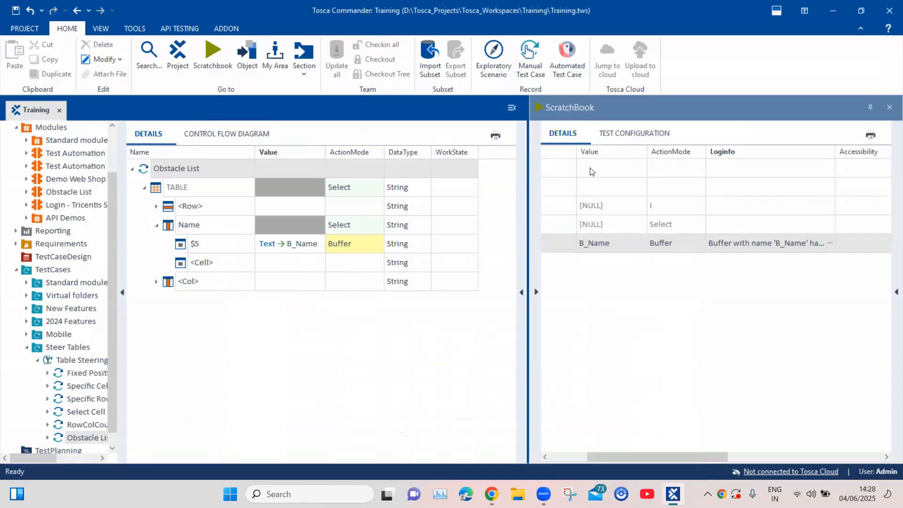
# Close ScratchBook and collapse the Name column in the Obstacle List test step.
pyautogui.click(889, 107)
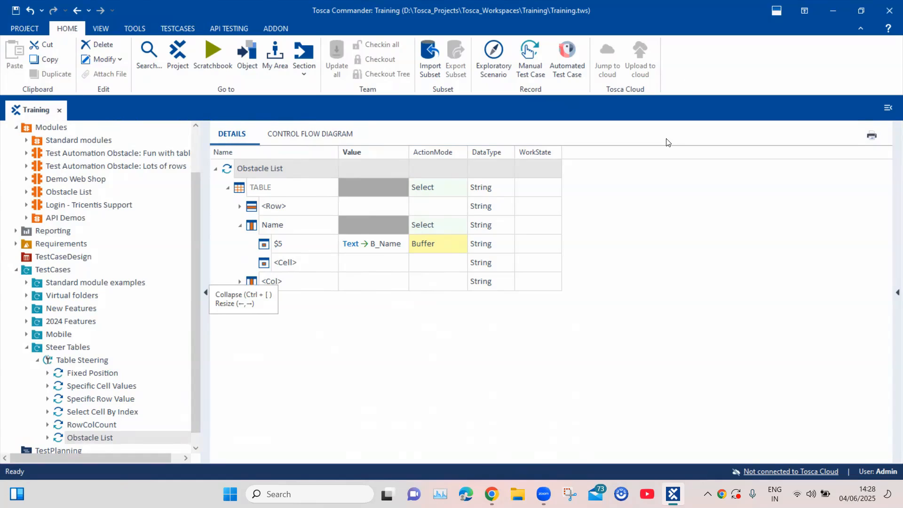
pyautogui.click(240, 227)
pyautogui.scroll(-1, 171, 364)
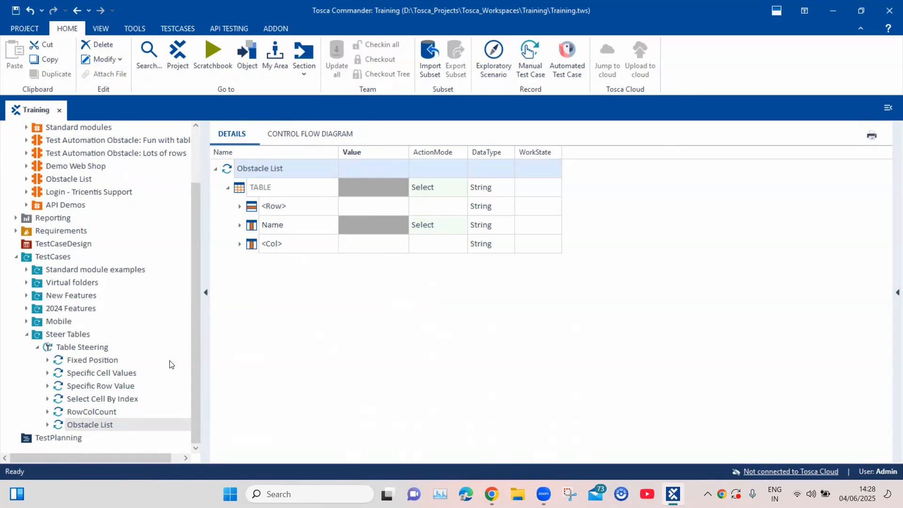